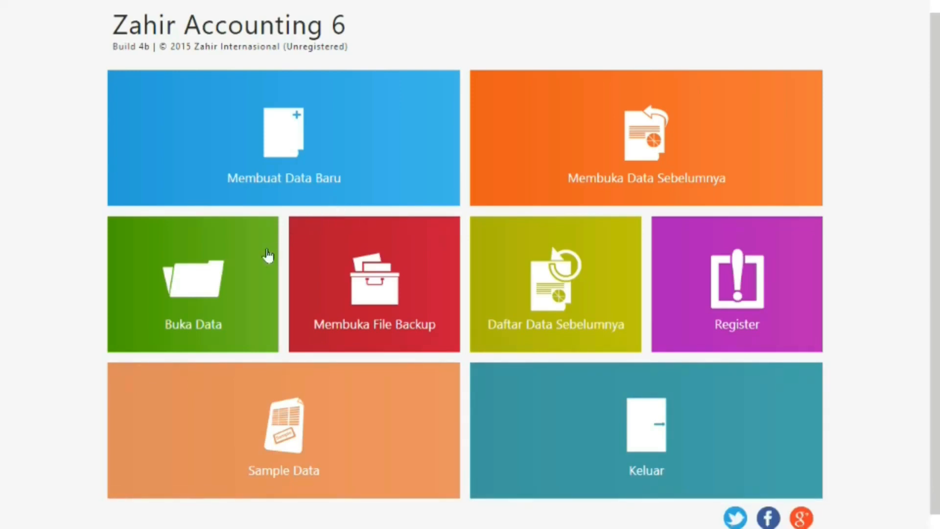
Step: Open the PT Sumber Rezeki 1.gdb database from the localhost server over TCP/IP and dismiss the password facility notice
click(243, 280)
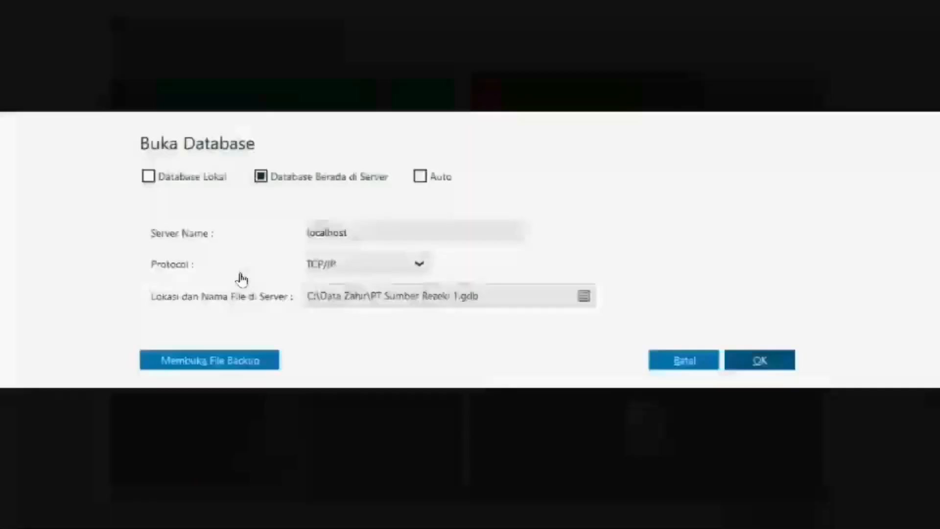
click(789, 360)
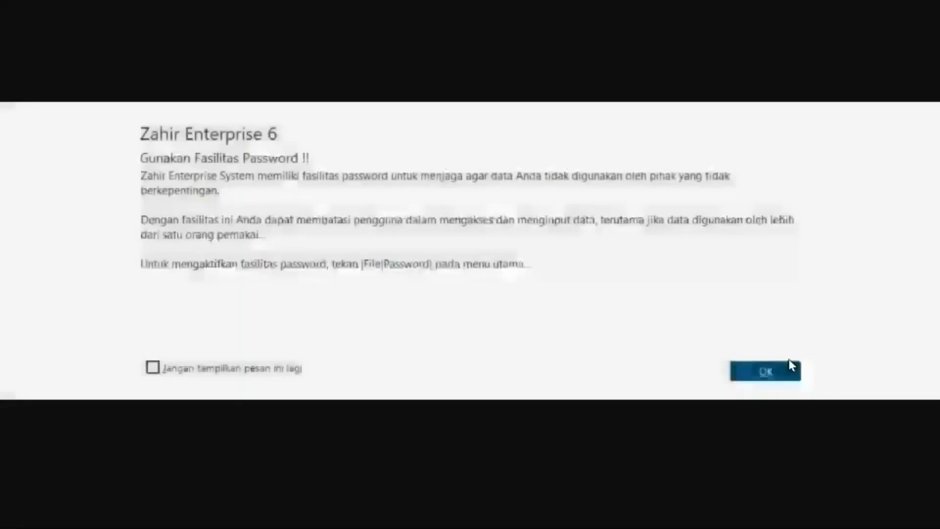
click(785, 376)
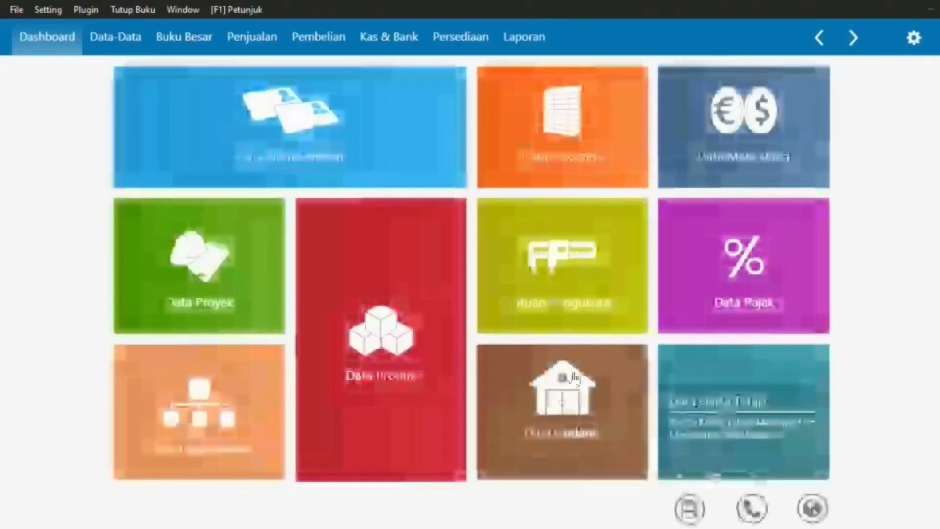
mouse_move(556, 375)
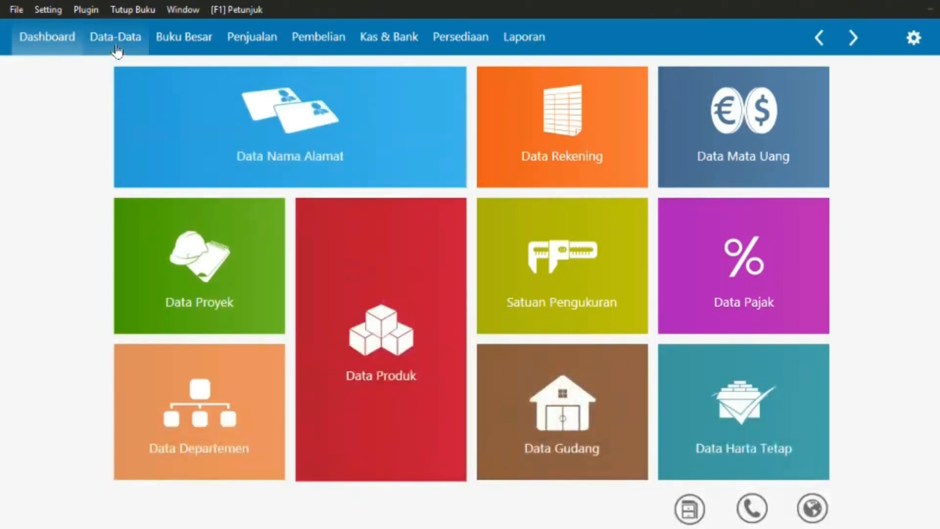
Step: Start a new name and address record of type Customer and replace its suggested ID with the first customer's ID
click(115, 46)
mouse_move(185, 96)
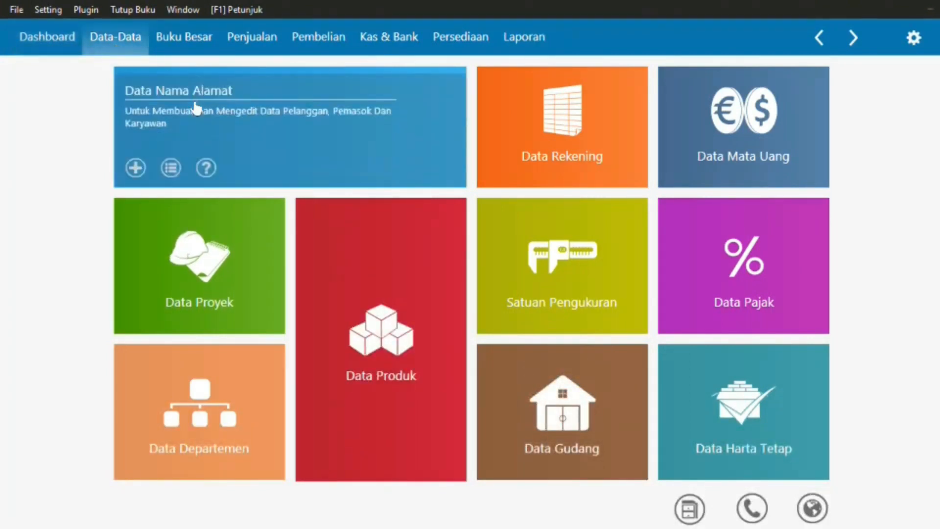
click(136, 168)
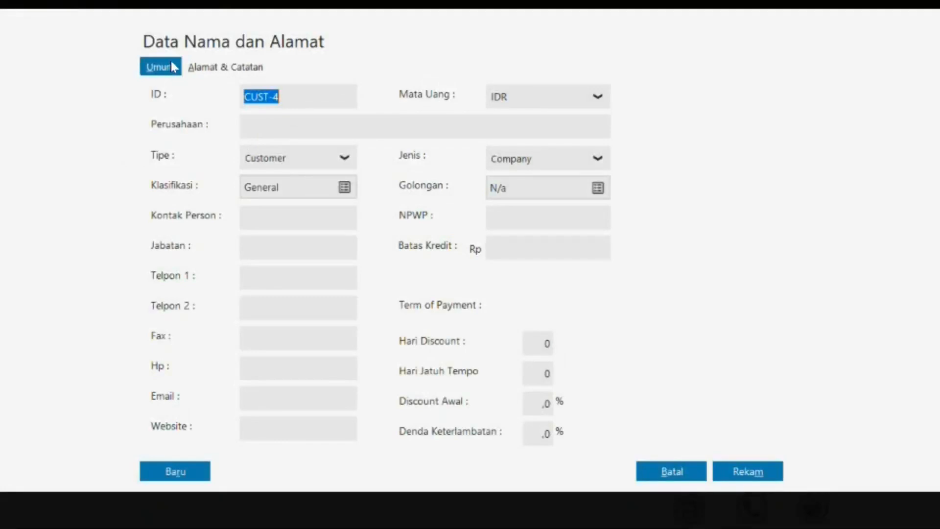
click(297, 98)
key(BackSpace)
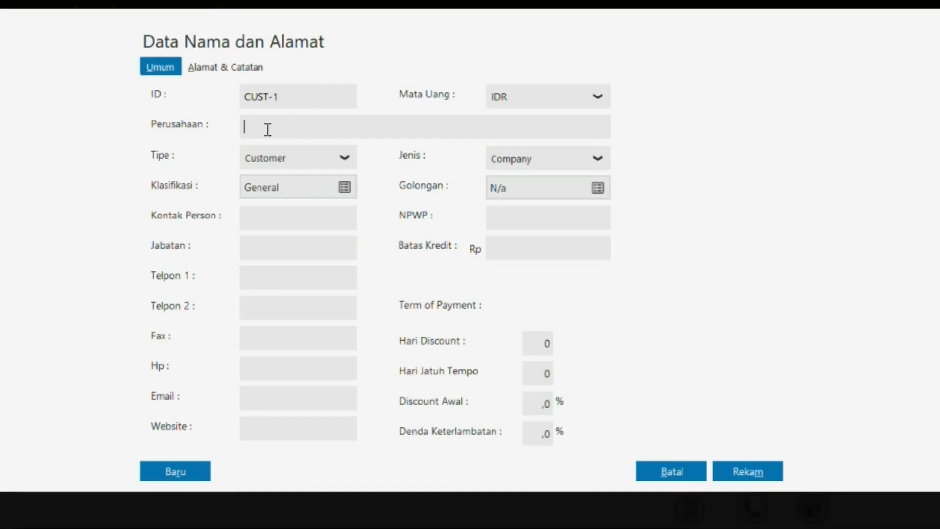
Step: Enter PT Megantara as the company name of the new customer and save the record
text(PT Megamntara)
key(BackSpace)
key(BackSpace)
key(BackSpace)
key(BackSpace)
key(BackSpace)
key(BackSpace)
text(ntara)
click(760, 477)
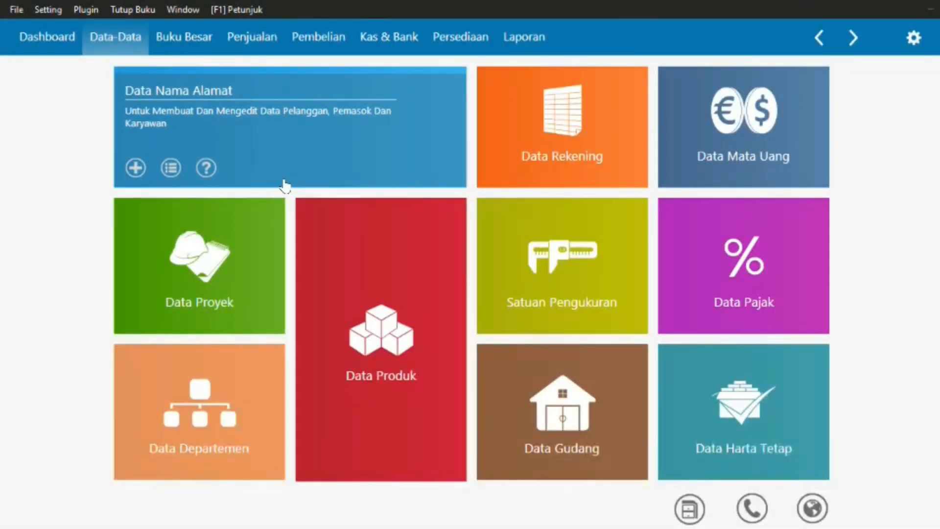
Step: Add and save a second customer record for the company PT Unggul Utama
click(135, 168)
click(272, 123)
text(PT Ungg)
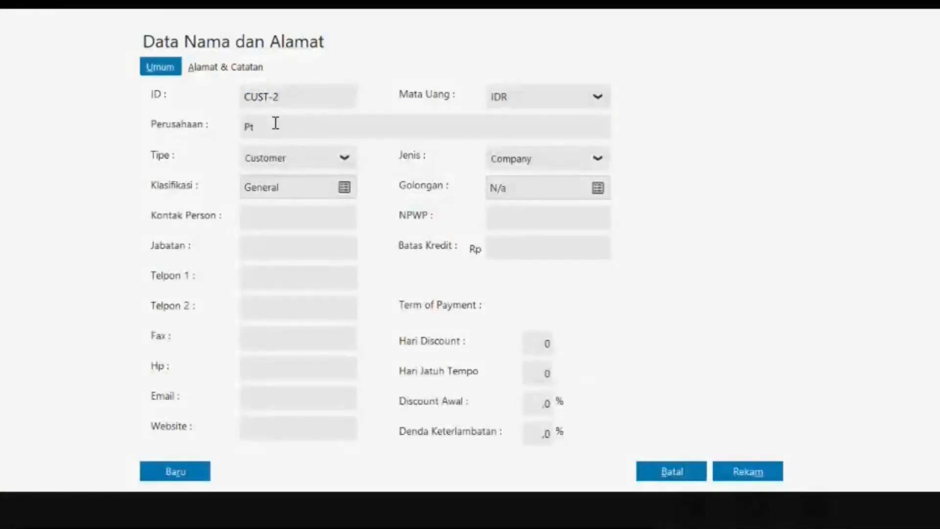
text(ul Utama)
click(747, 471)
Step: Add and save a third customer record for the company CV Cipta Kreasi
click(129, 170)
click(289, 124)
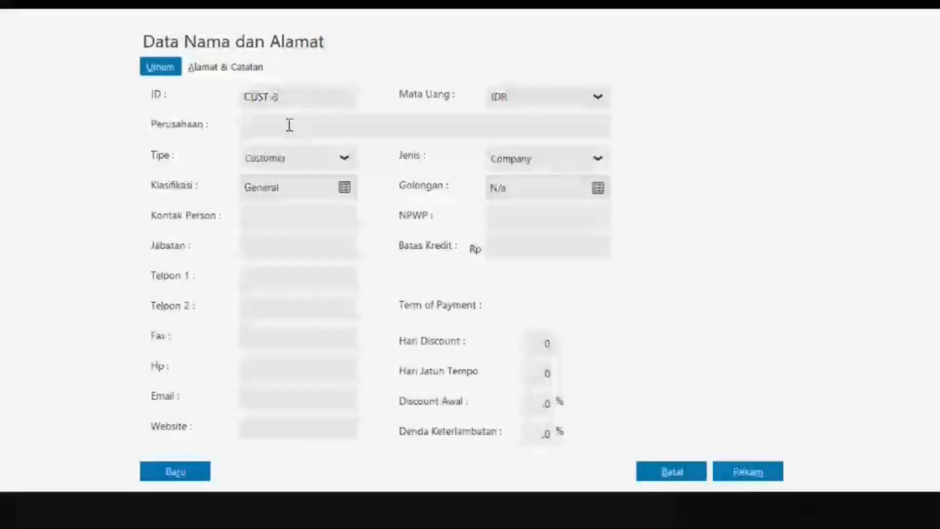
text(CV Cipta Aman)
click(740, 472)
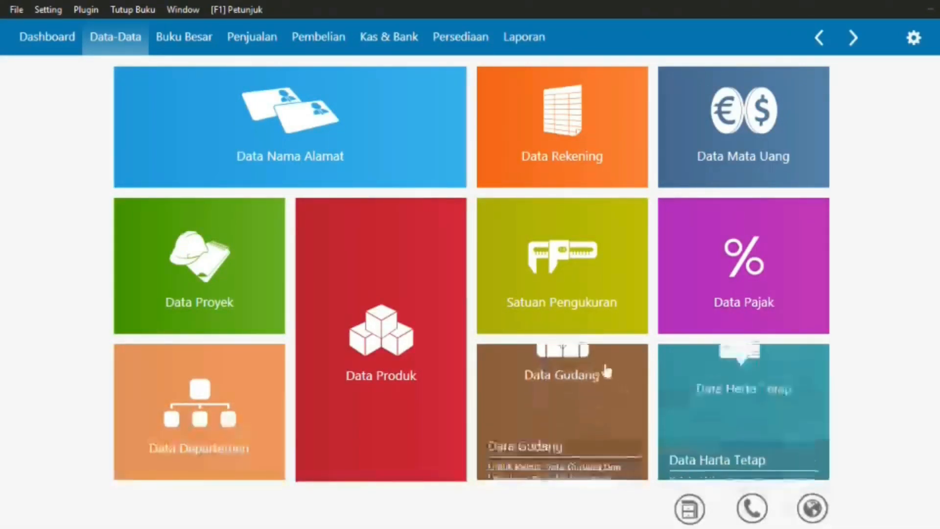
Step: Start a new Saldo Awal Piutang Usaha entry for customer PT Megantara with invoice number INV-01
click(51, 9)
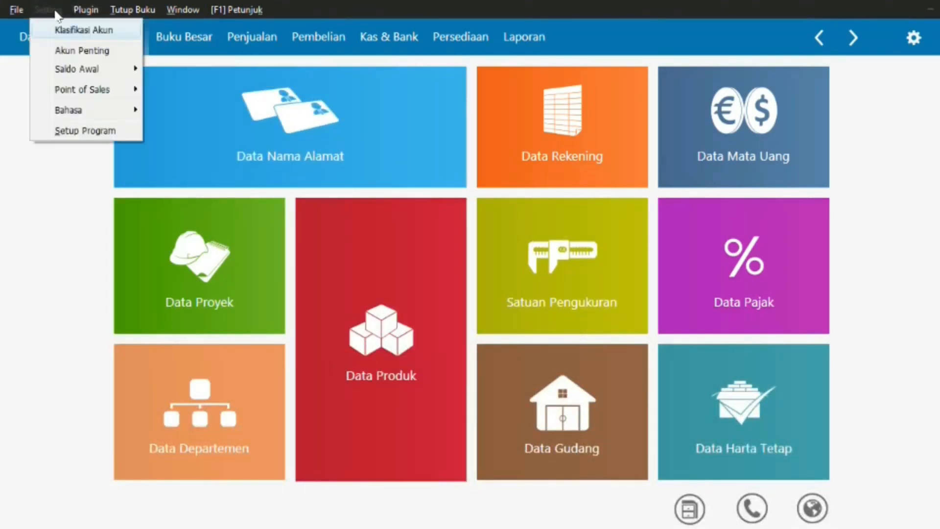
mouse_move(94, 77)
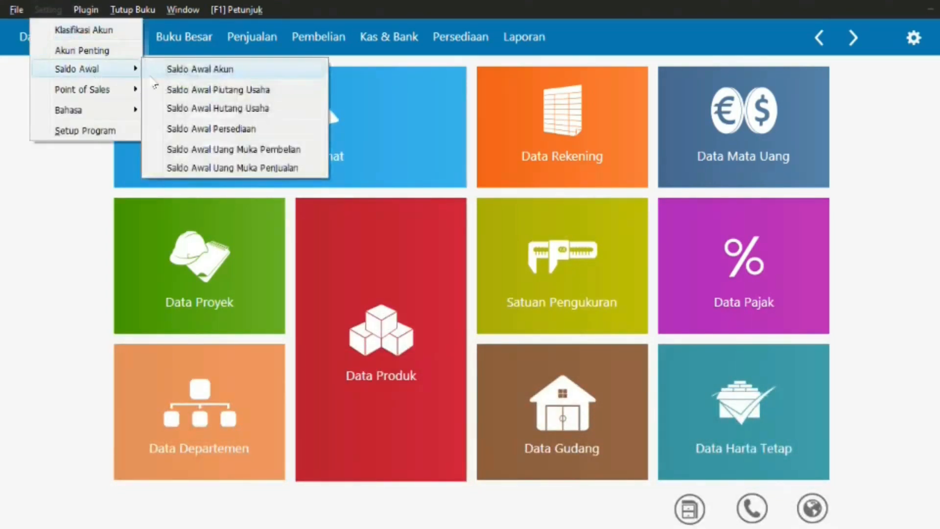
click(200, 90)
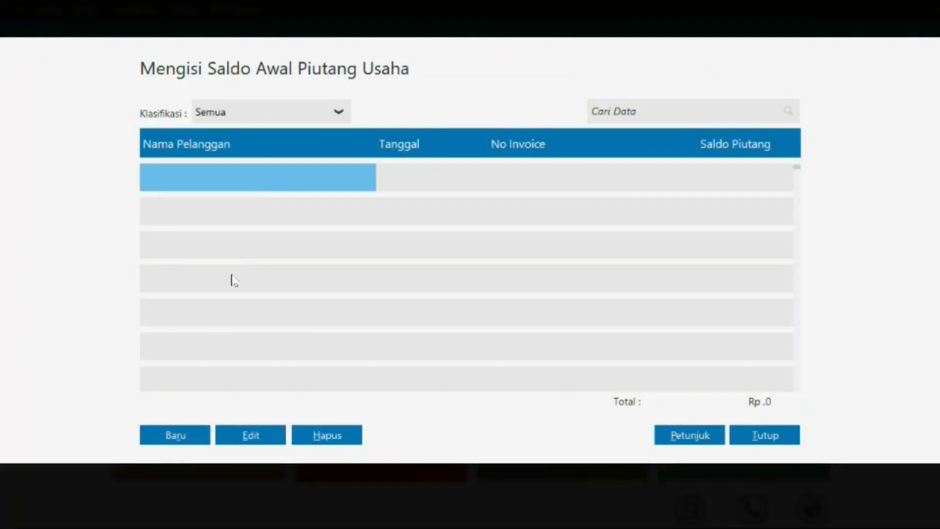
click(189, 436)
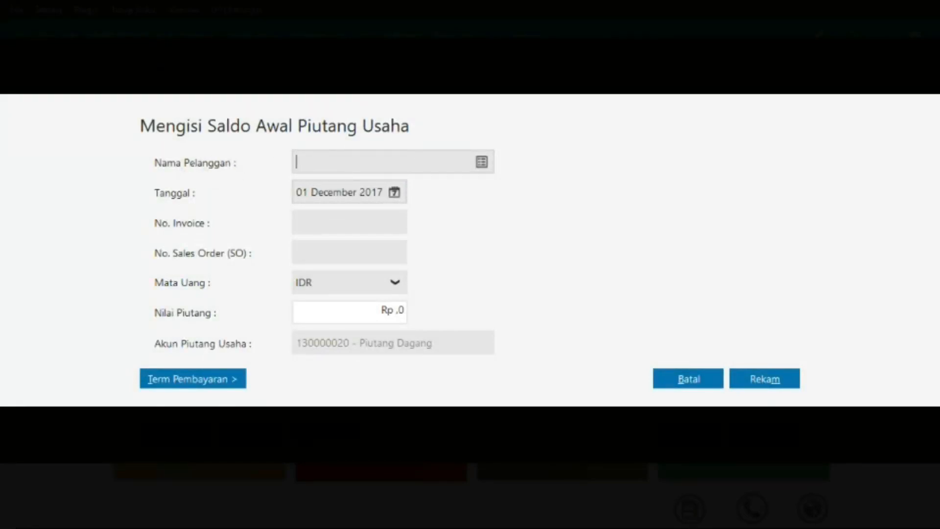
click(482, 161)
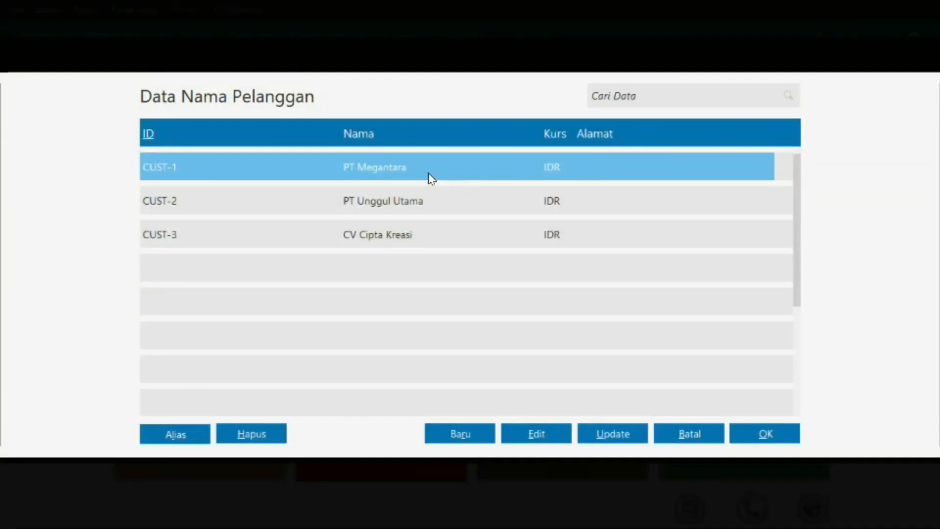
click(788, 434)
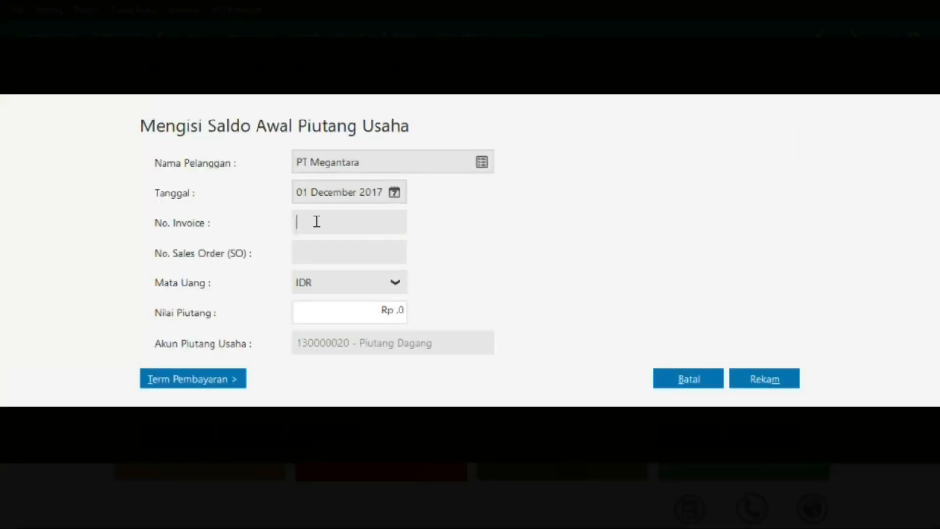
text(INV-01)
Step: Set PT Megantara's opening receivable amount to Rp 1250000 and save the entry
click(353, 311)
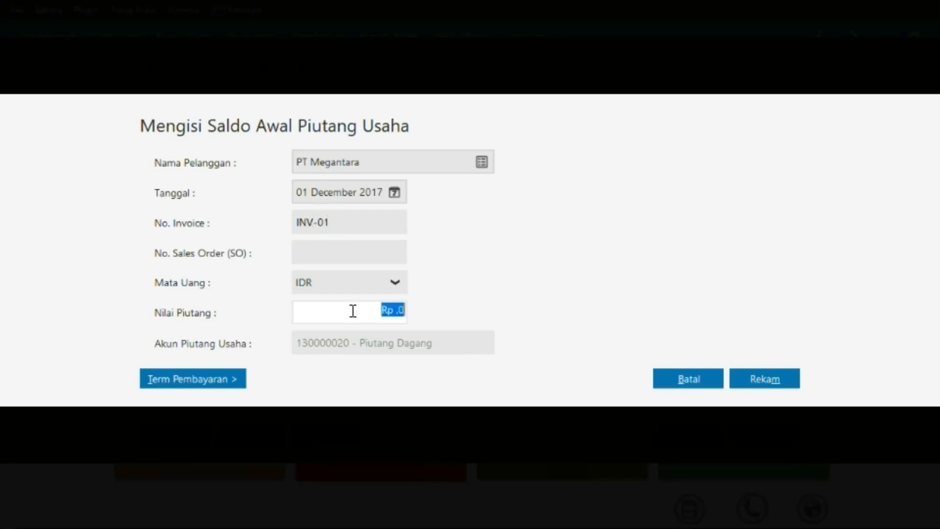
click(397, 312)
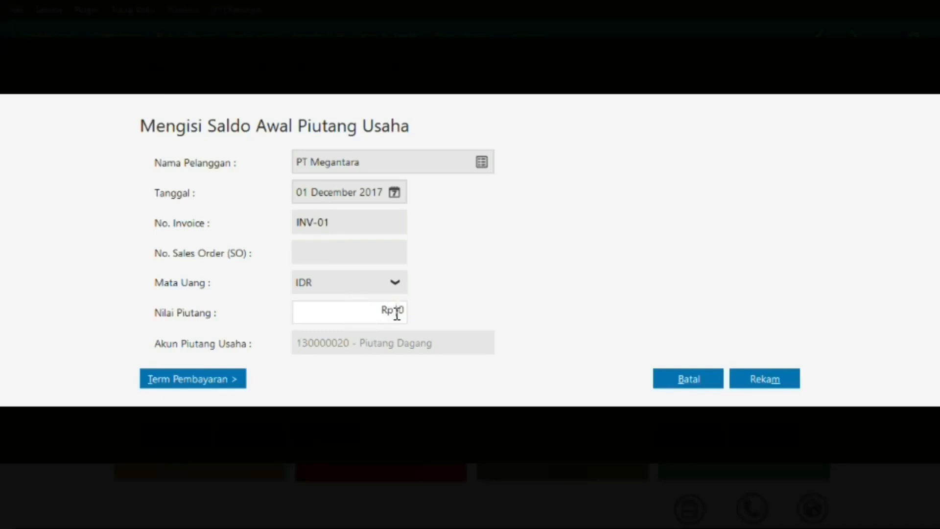
double_click(396, 314)
click(399, 314)
text(123)
text(0000)
click(755, 380)
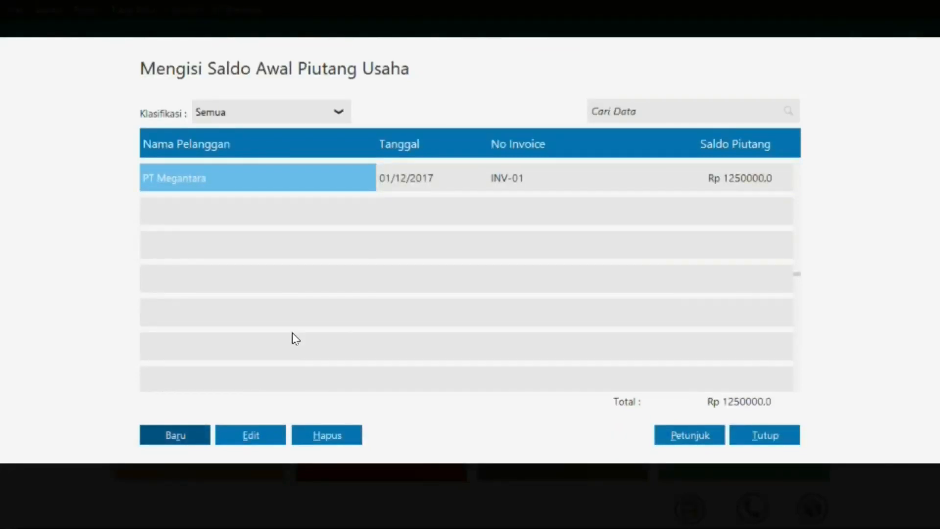
Step: Add an opening receivable for PT Unggul Utama with invoice INV-02 and an amount of Rp 2450000
click(175, 435)
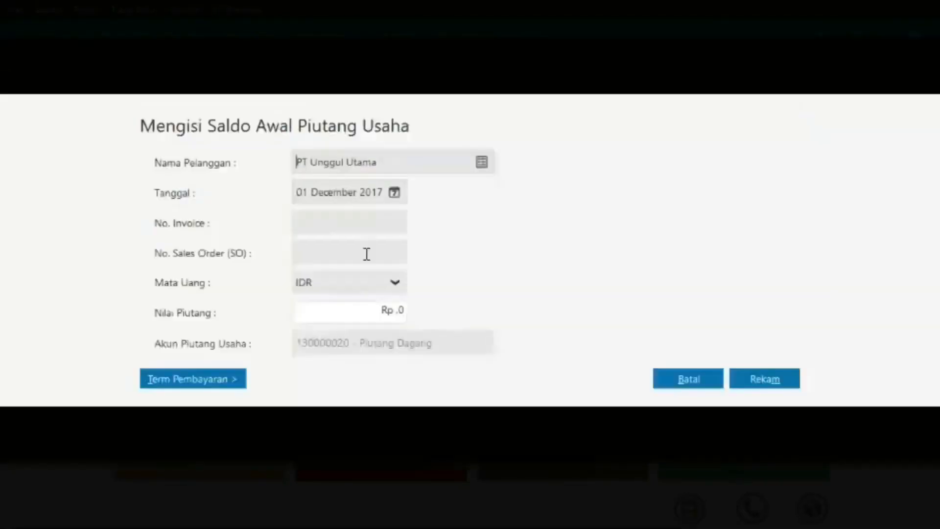
click(345, 228)
text(INV-02)
click(359, 314)
text(2450000)
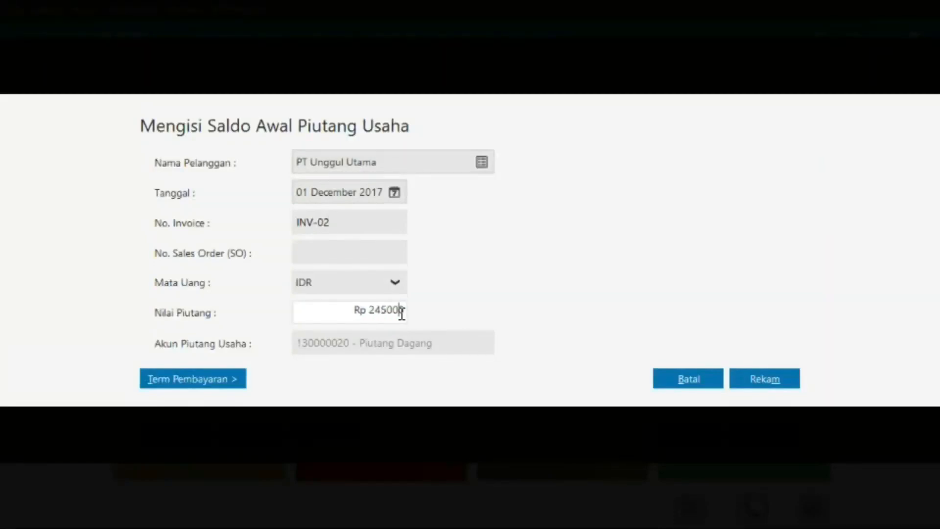
Step: Record CV Cipta Kreasi's opening receivable with invoice INV-03 and amount Rp 850000, and close the receivables list
click(350, 227)
text(INV-0)
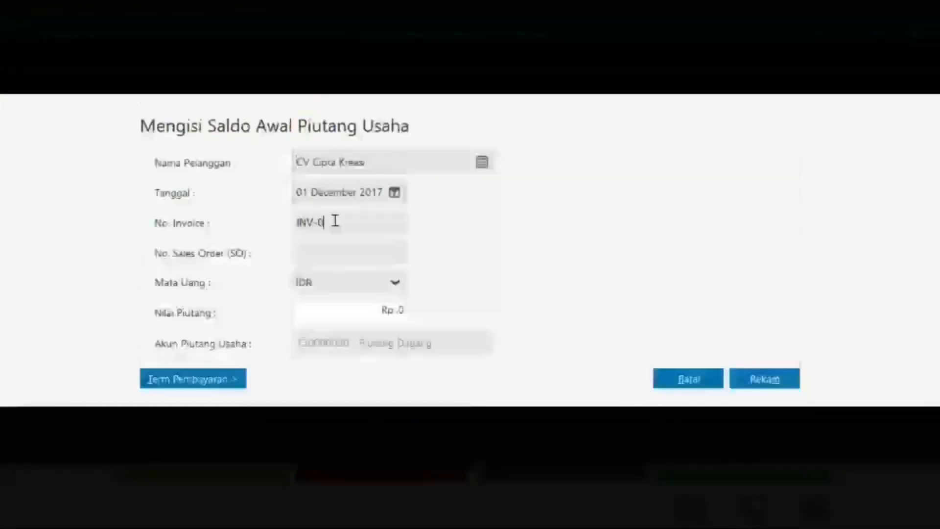
text(3)
click(399, 311)
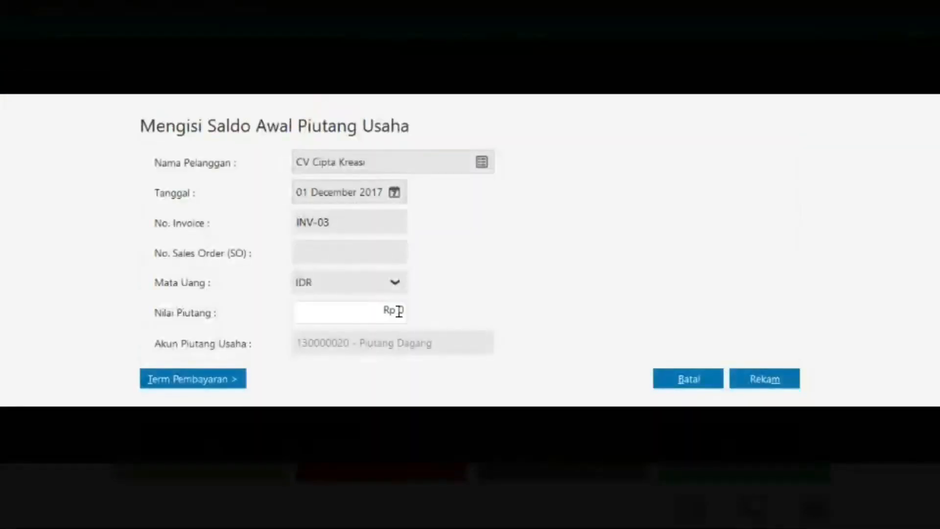
text(850000)
click(752, 377)
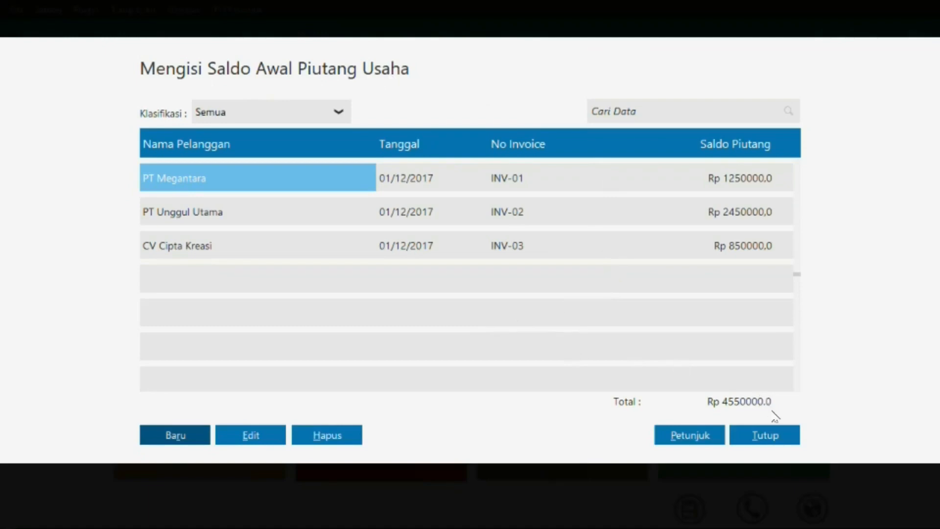
click(767, 435)
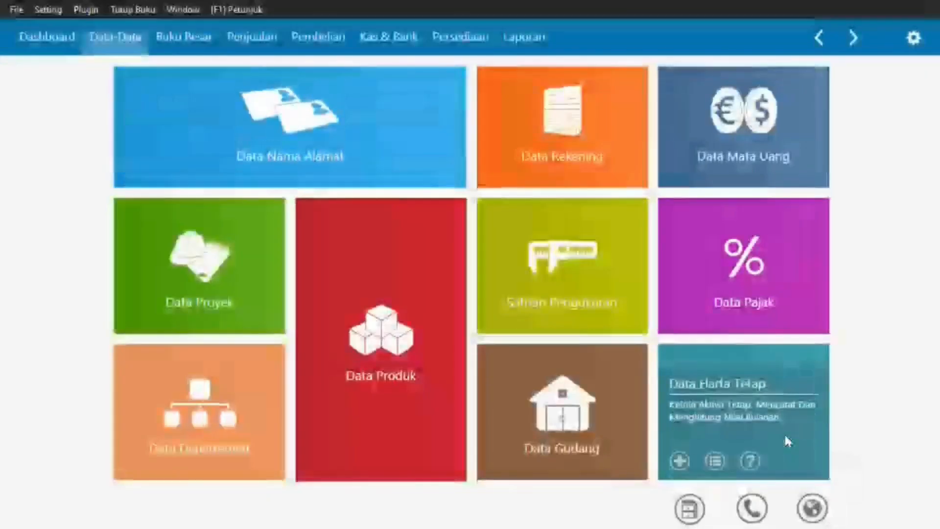
Step: Create and save a name and address record of type Vendor for PT Sinar Elektro, with its vendor ID
mouse_move(586, 402)
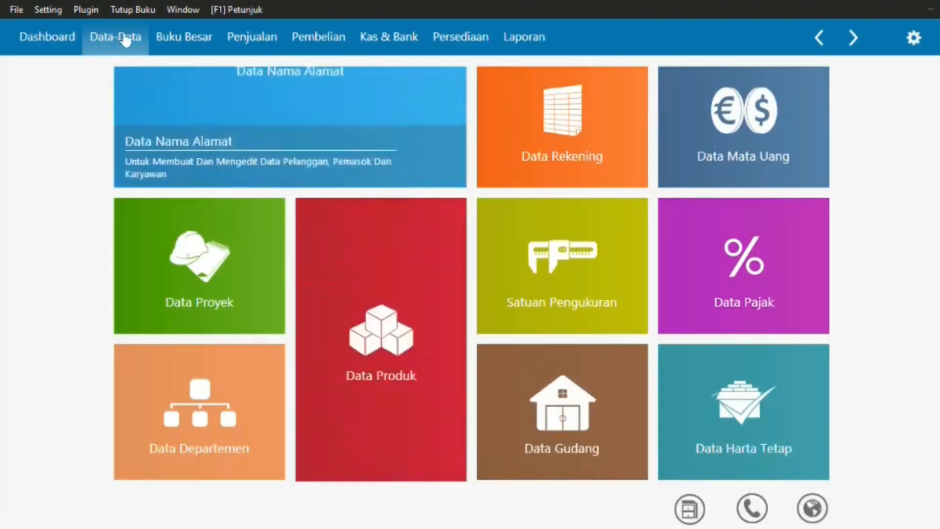
mouse_move(196, 96)
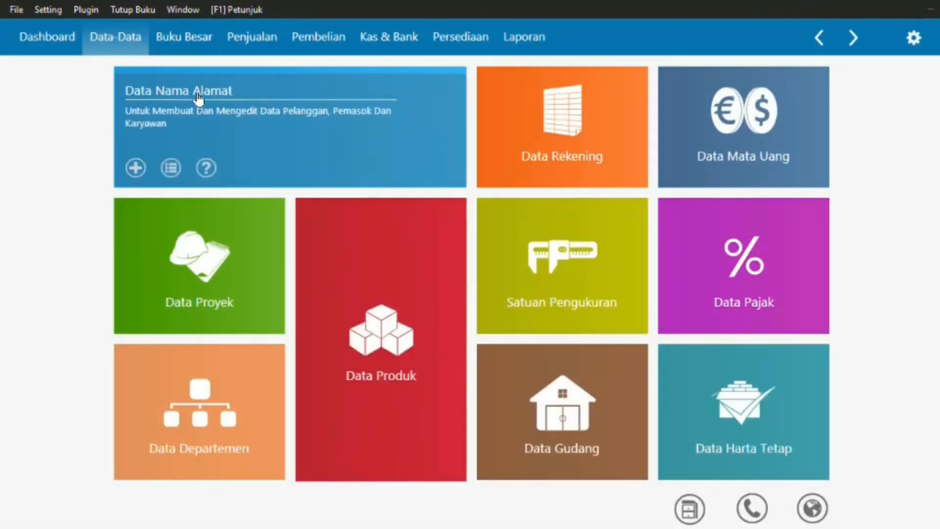
click(135, 169)
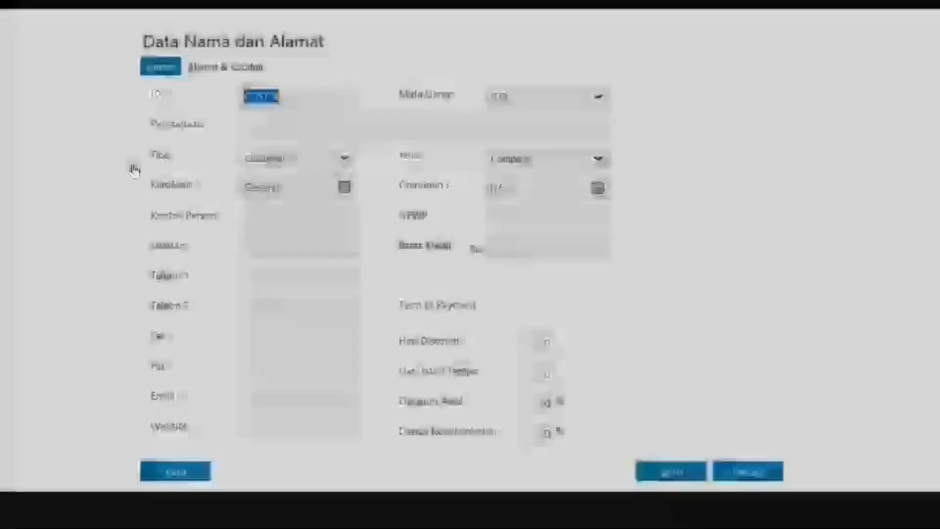
click(350, 166)
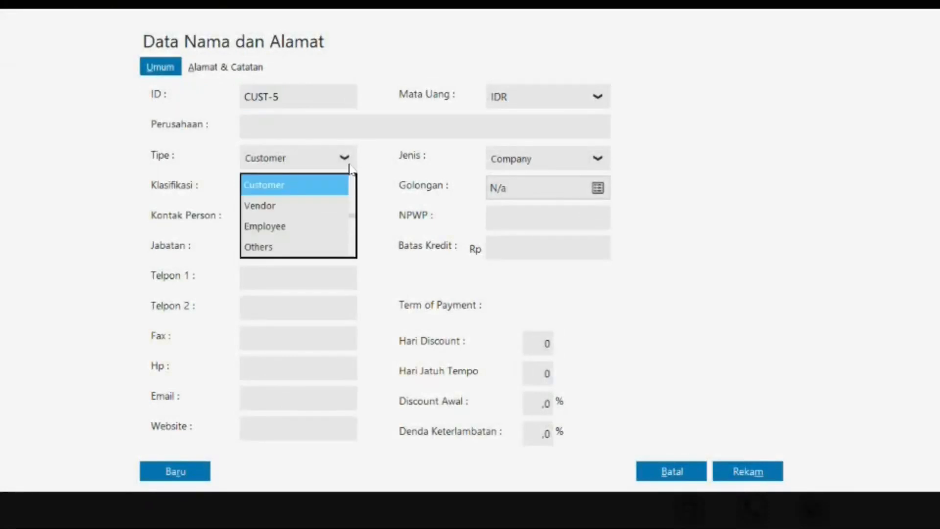
click(328, 210)
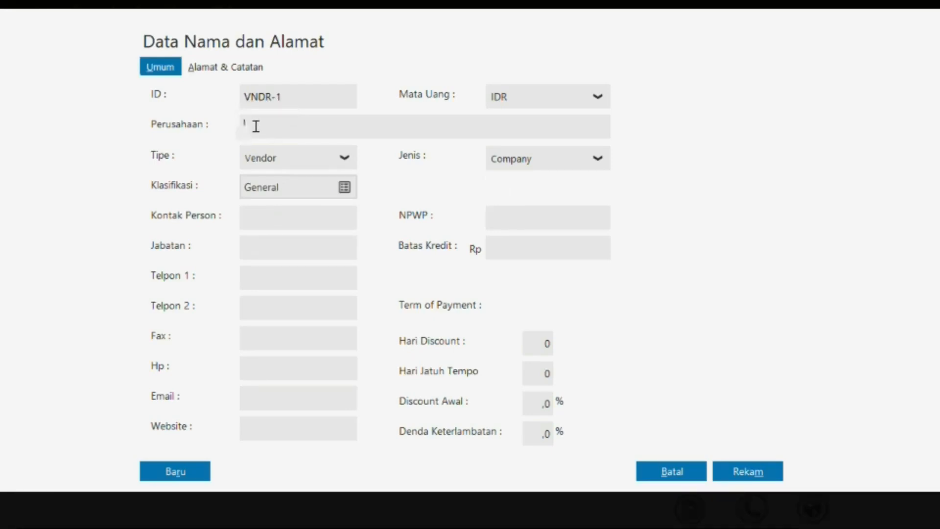
text(PT Sinar Elektro)
click(775, 472)
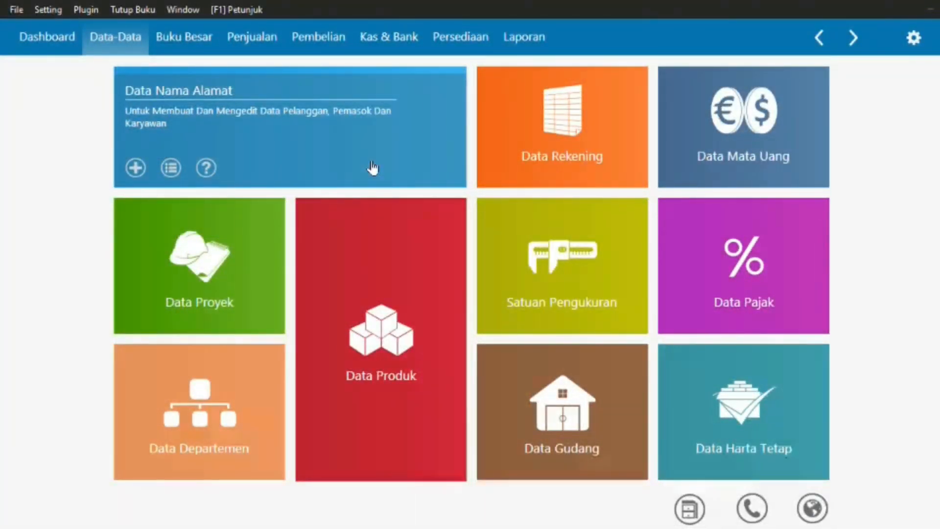
Step: Add two more vendor records, for PT Bung Jaya and CV Cipta Kreasi
click(135, 167)
click(280, 128)
text(PT Bung Jaya)
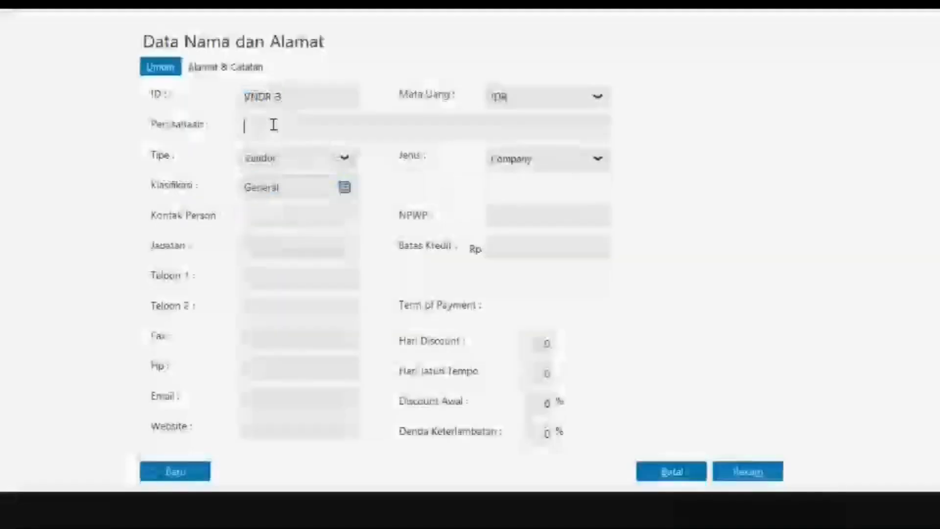
text(CV Cipta Kreasi)
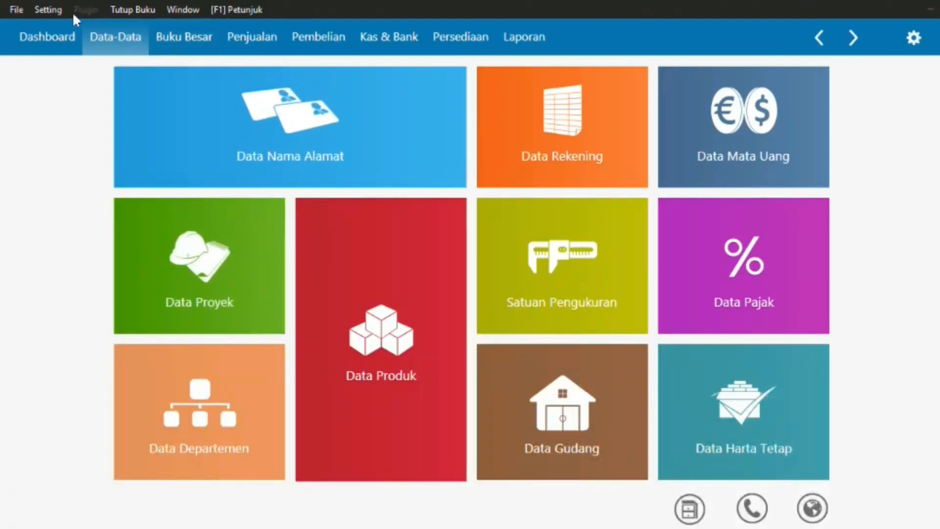
Step: Start a new opening payable (Saldo Awal Hutang Usaha) entry and choose PT Sinar Elektro as the supplier
click(50, 13)
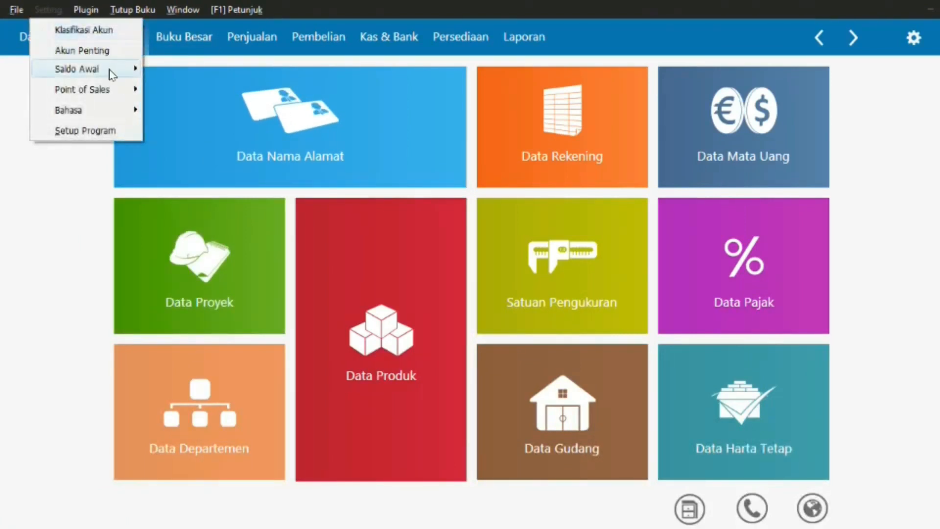
mouse_move(112, 73)
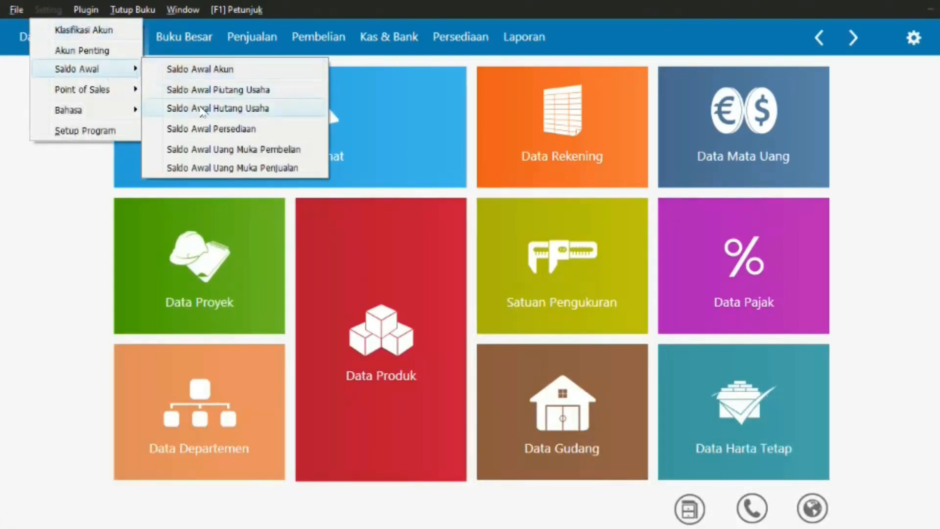
click(207, 110)
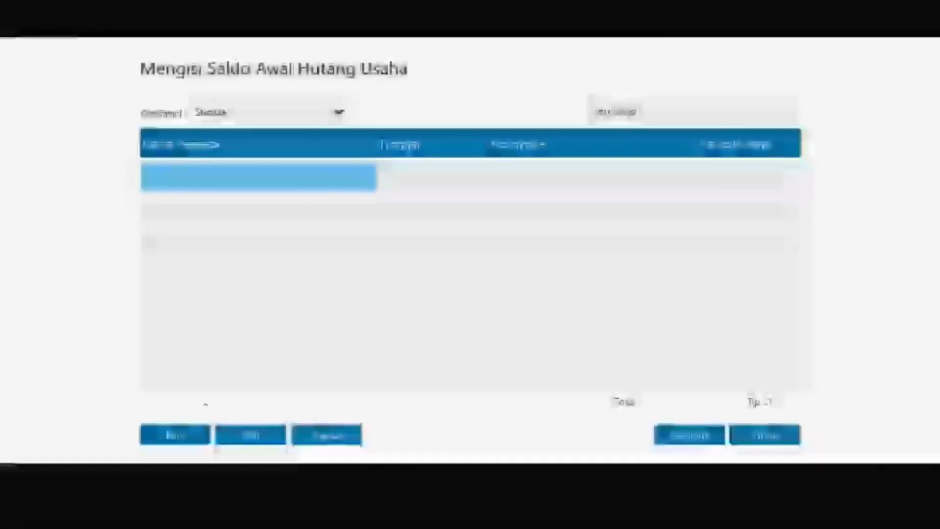
click(189, 435)
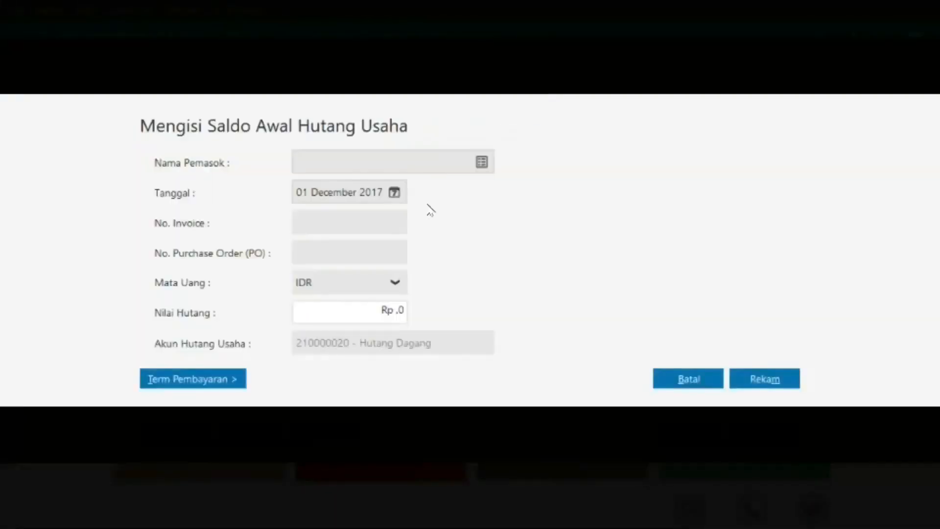
click(482, 162)
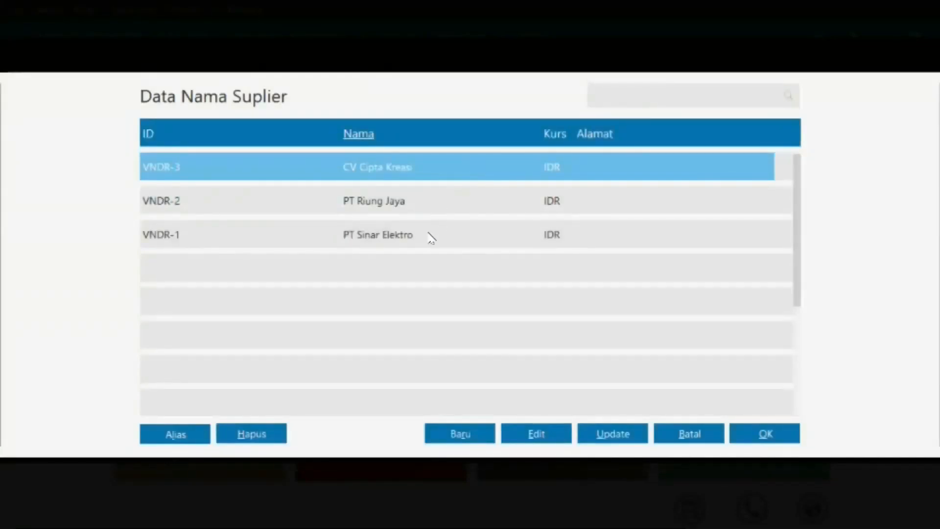
click(429, 243)
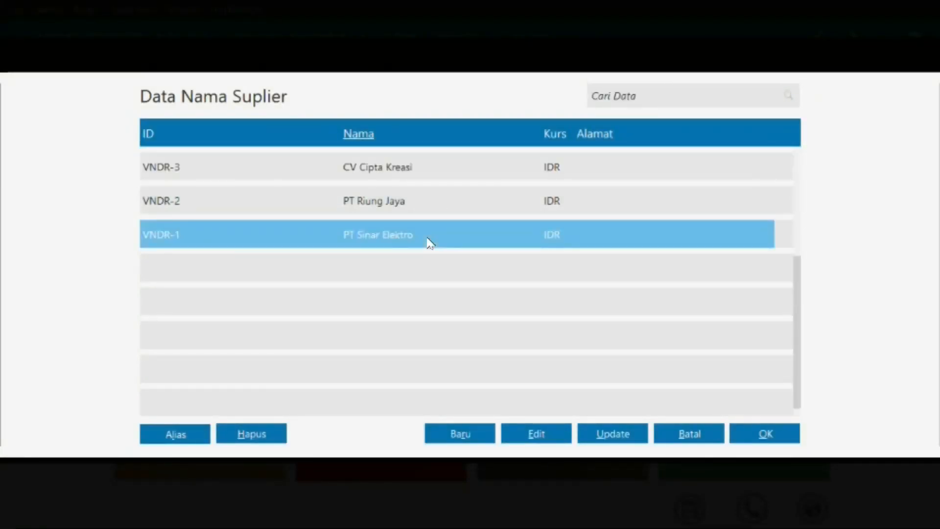
click(766, 434)
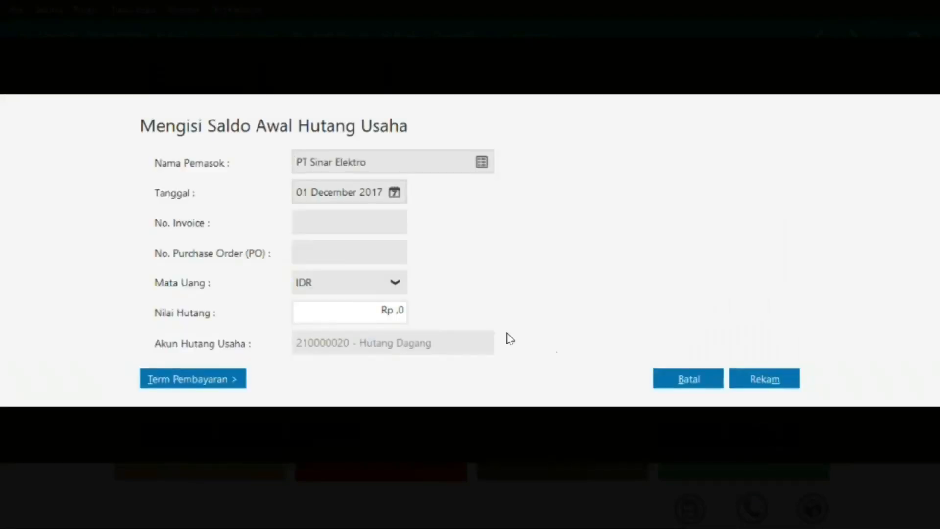
Step: Enter invoice INV-01 and a payable amount of Rp 10000000 for PT Sinar Elektro, and save the entry
click(318, 220)
text(INV-01)
click(400, 313)
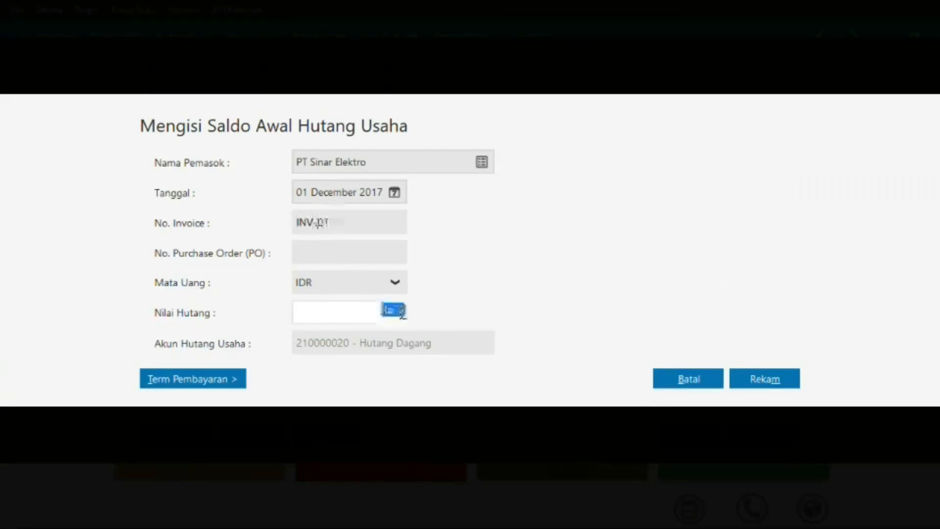
click(399, 312)
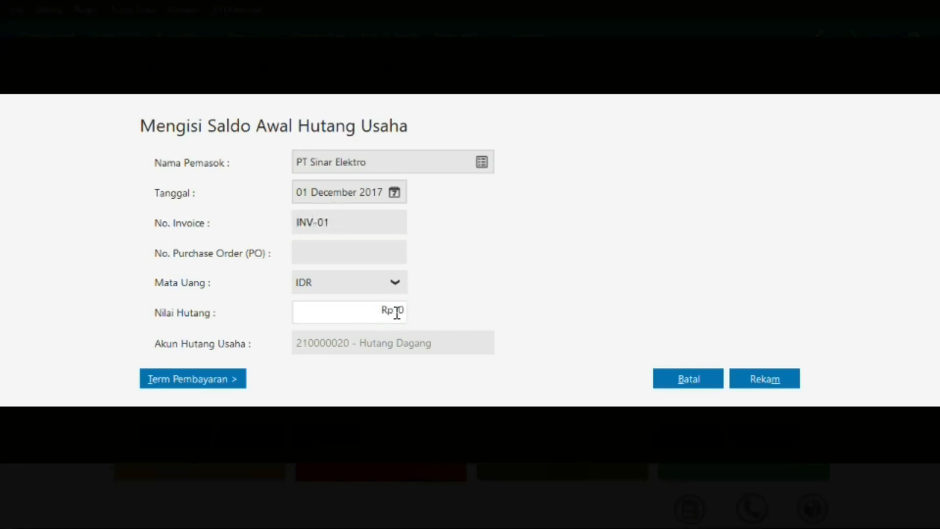
text(10000000)
click(768, 380)
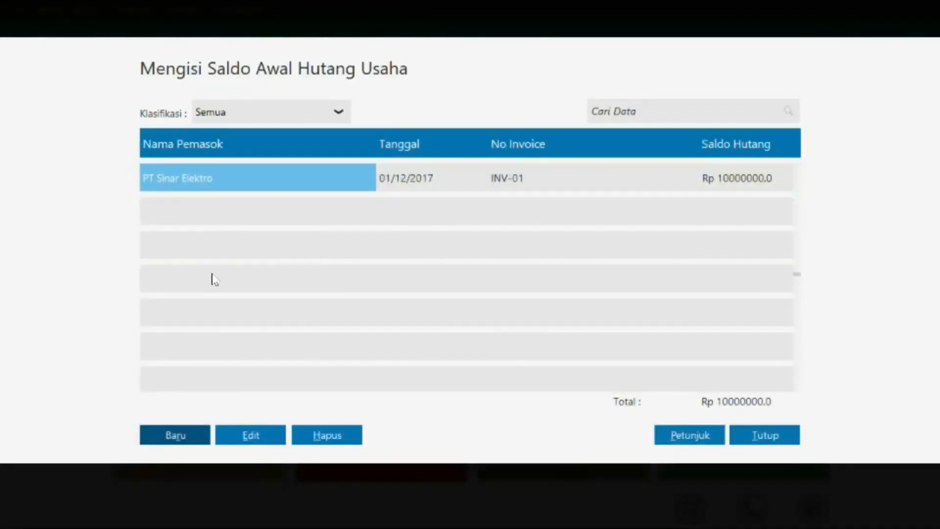
Step: Add an opening payable for PT Riung Jaya with invoice INV-02 and an amount of Rp 6025000
click(190, 437)
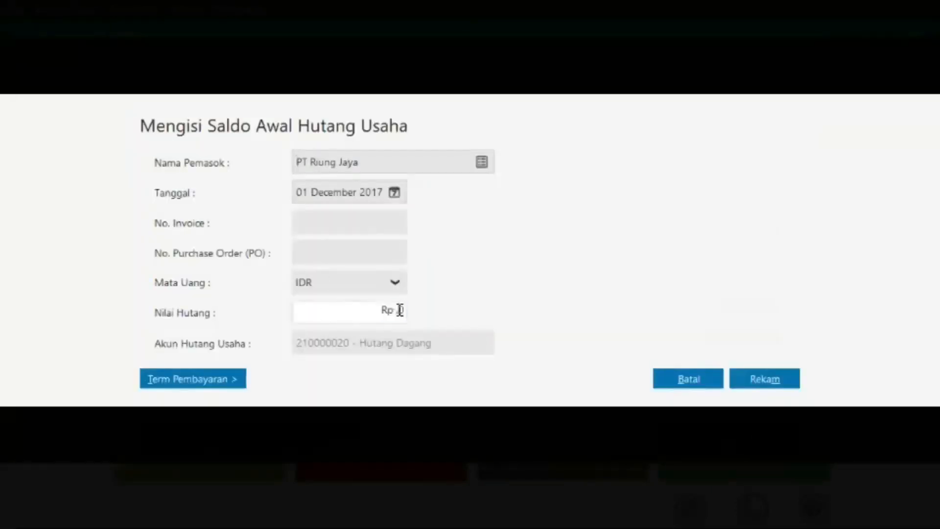
click(399, 310)
text(6025000)
click(358, 220)
text(INV-)
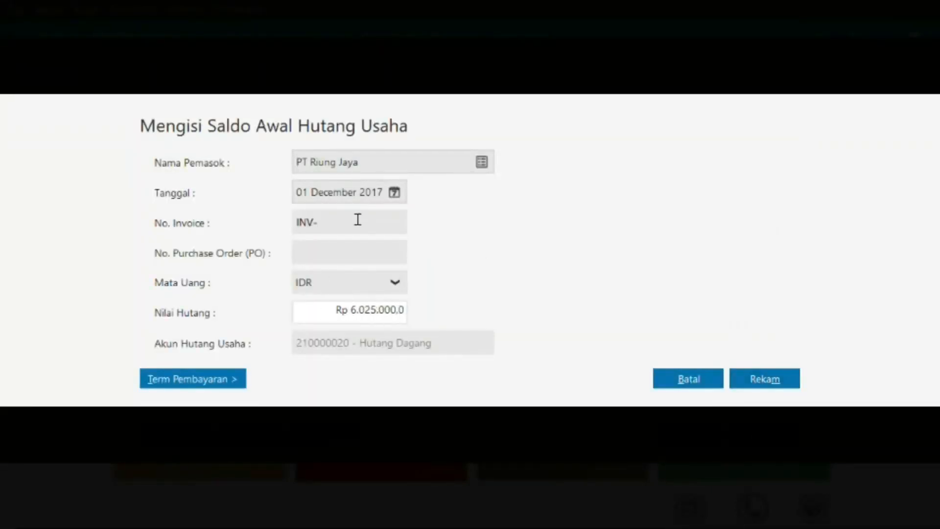
text(02)
click(776, 378)
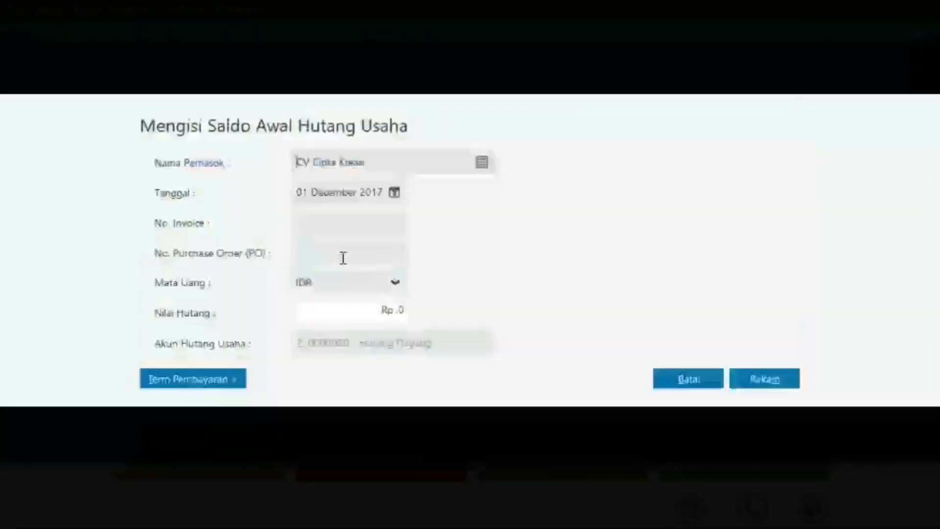
Step: Record CV Cipta Kreasi's opening payable with invoice INV-03 and amount Rp 850000, and close the payables list
text(INV-03)
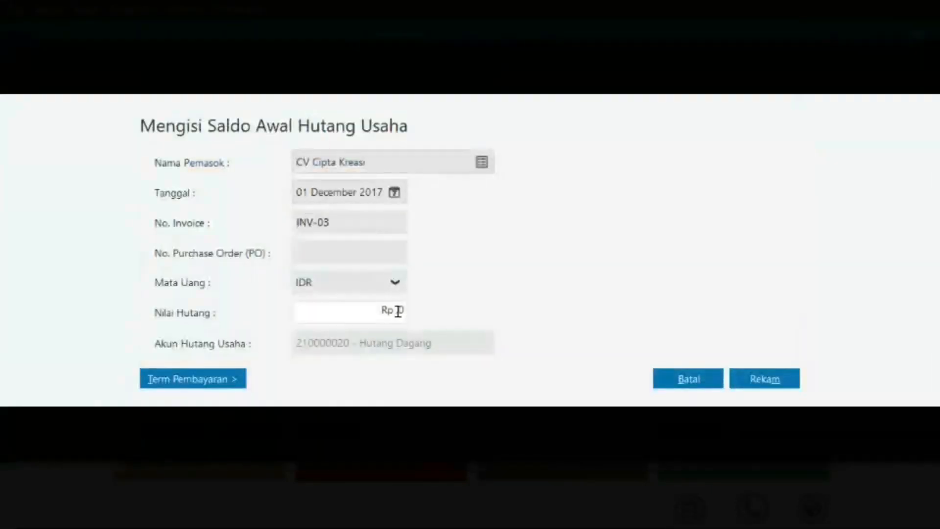
text(850000)
click(764, 378)
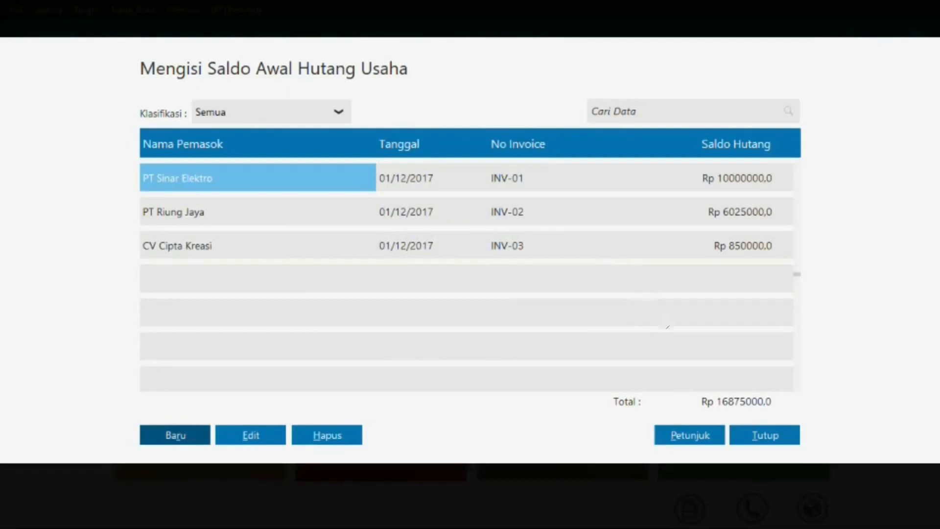
click(780, 435)
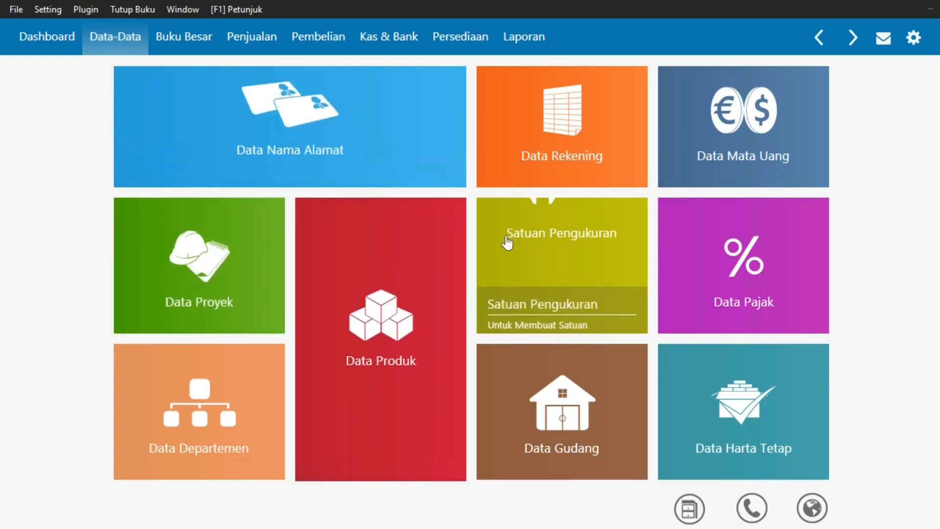
Step: Create a new unit of measurement with the code Pcs and the name pieces
mouse_move(537, 253)
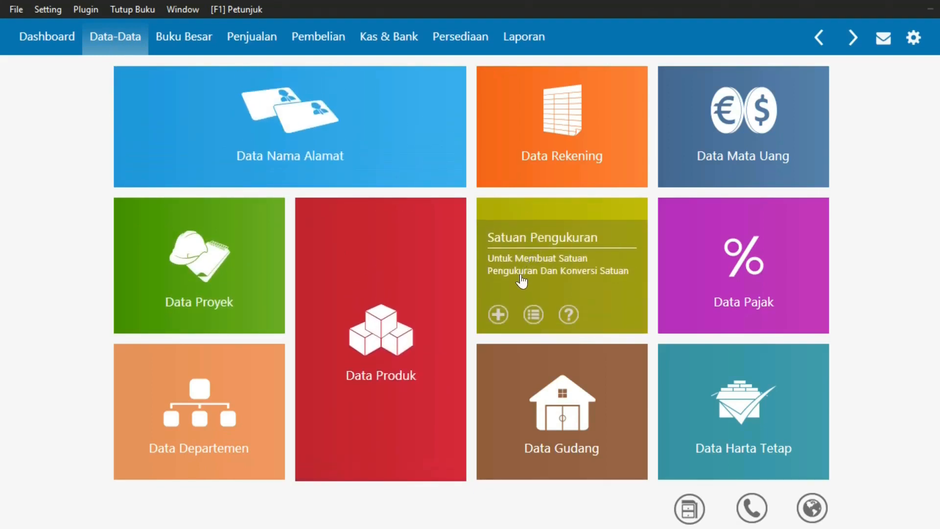
click(498, 314)
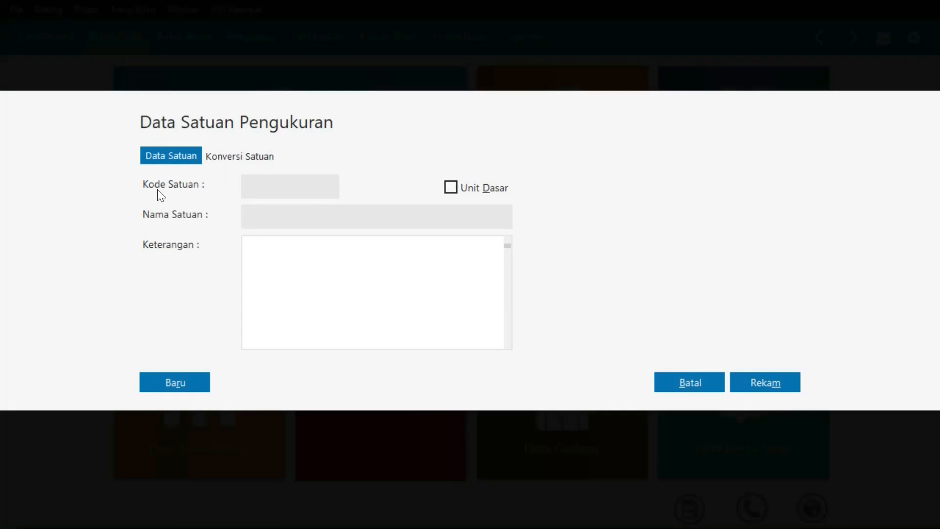
click(248, 187)
text(PC)
key(BackSpace)
text(cs)
click(266, 212)
text(pieces)
Step: Mark the Pcs unit as a base unit, describe it as Smallest Unit, and save it
click(447, 189)
key(Tab)
text(Smallest Unit)
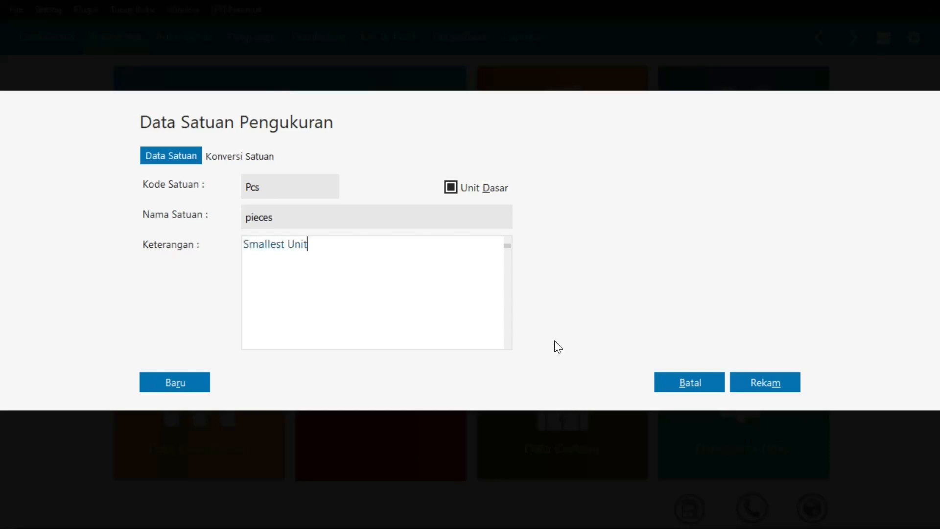
click(783, 382)
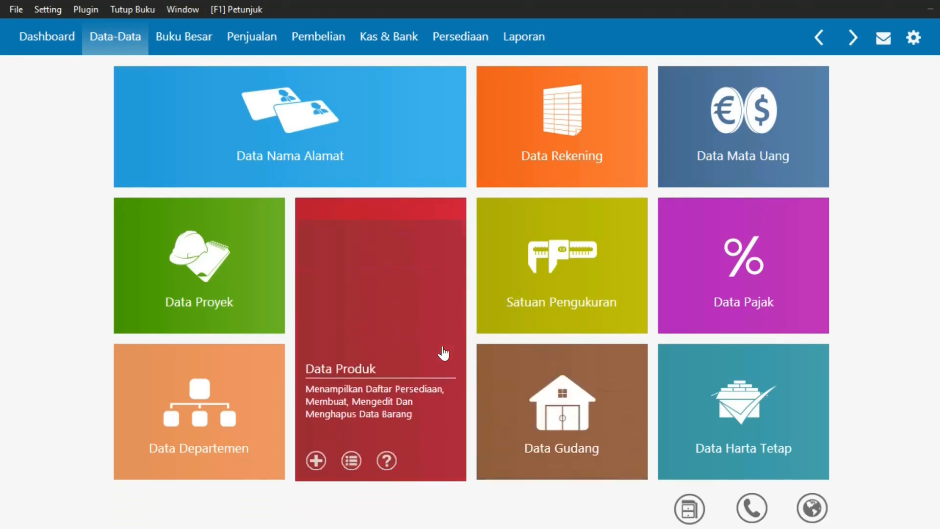
Step: Start a new product record and, from its item group selection, create a new group named Barang Elektronik
mouse_move(304, 214)
click(316, 461)
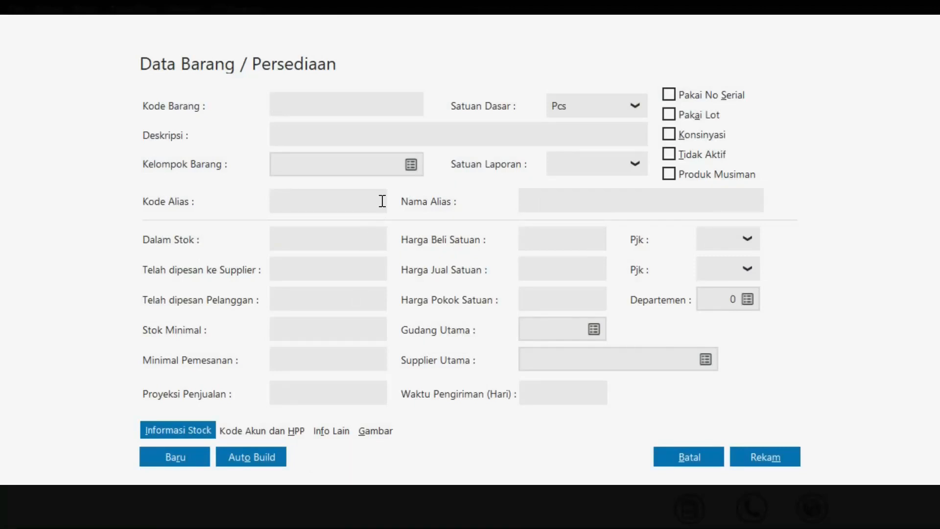
click(411, 165)
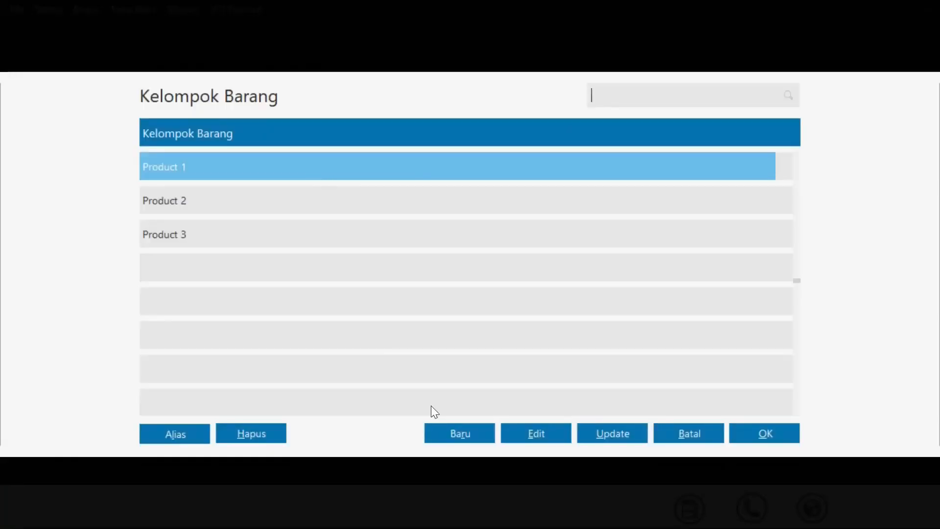
click(448, 434)
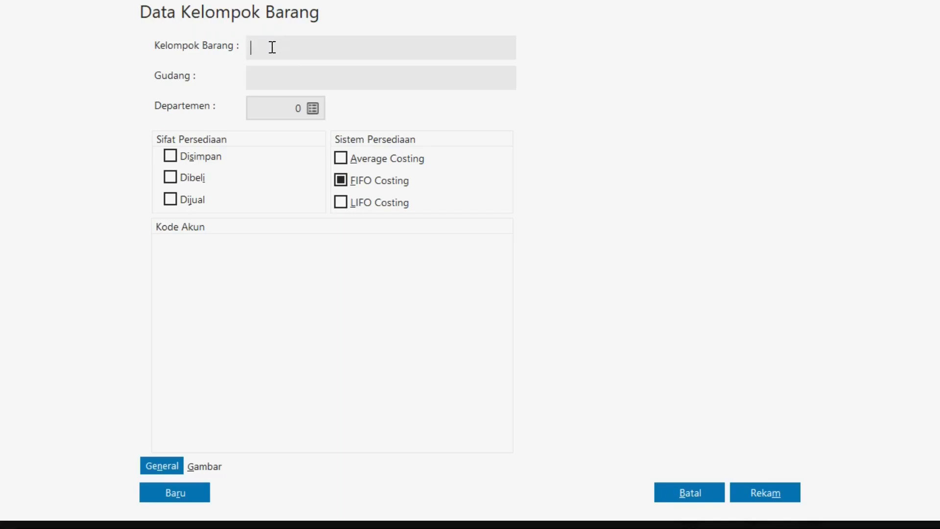
text(Barang Elektronik)
key(Tab)
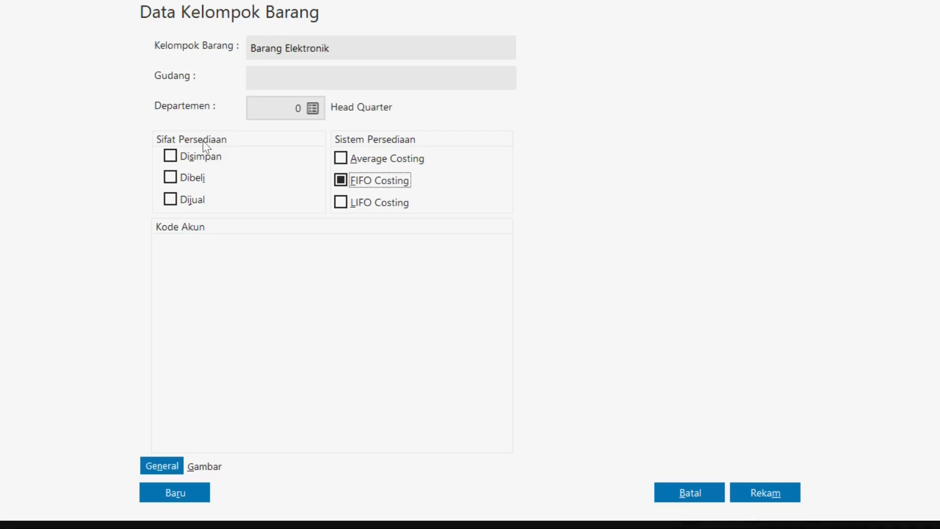
Step: Set the Barang Elektronik group as stored, bought and sold, then save it and agree to apply its account codes to all its products
click(170, 156)
click(171, 178)
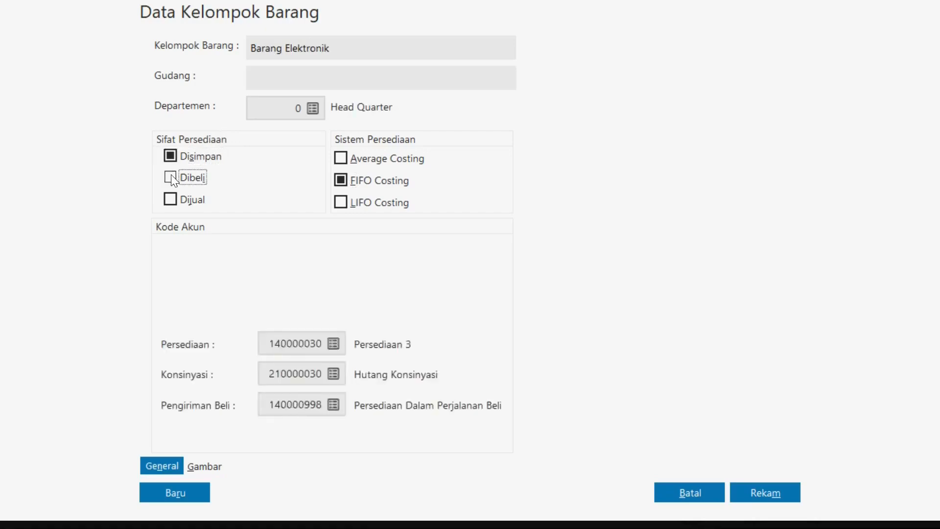
click(175, 197)
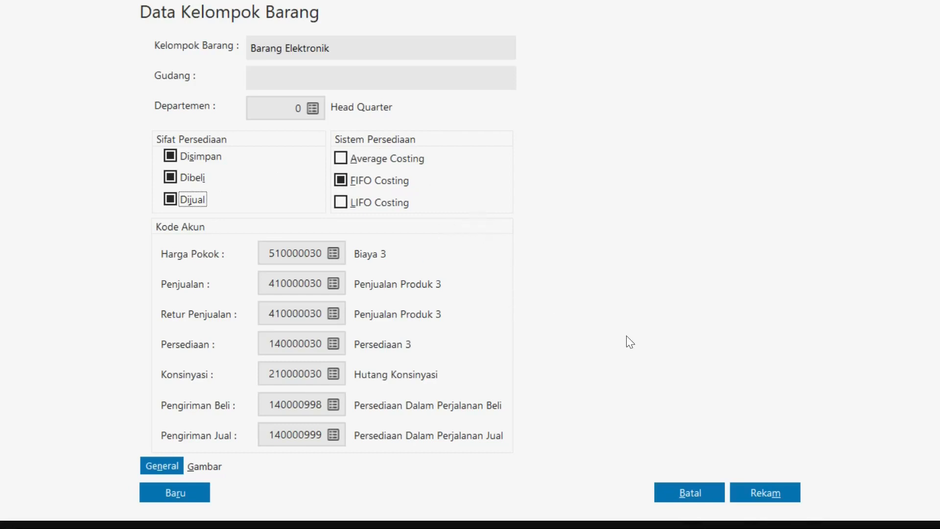
click(768, 489)
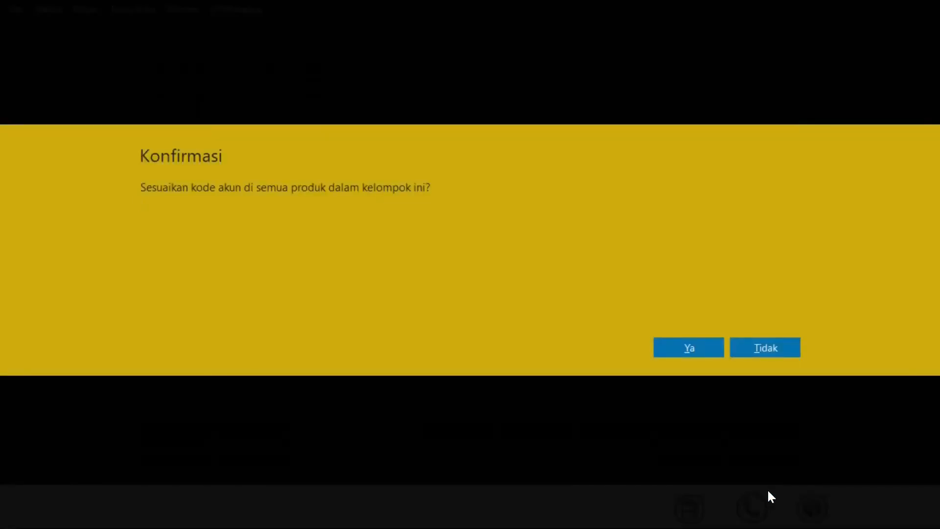
click(705, 348)
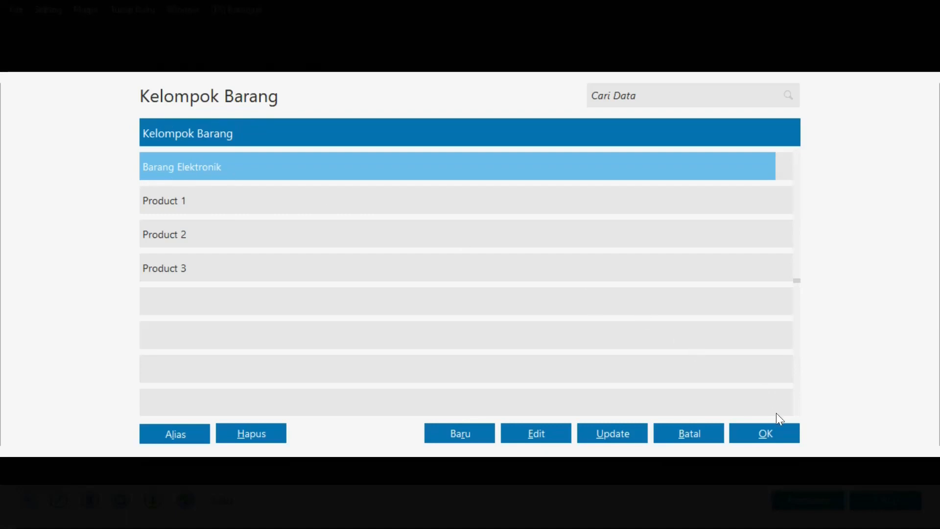
Step: Assign the Barang Elektronik group to the new product and enter B01 as its item code
click(778, 428)
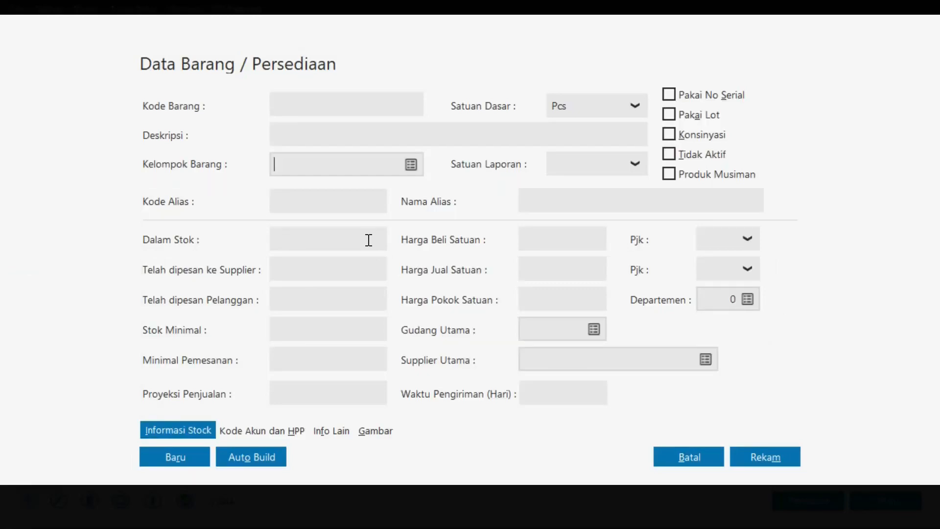
click(288, 104)
text(B01)
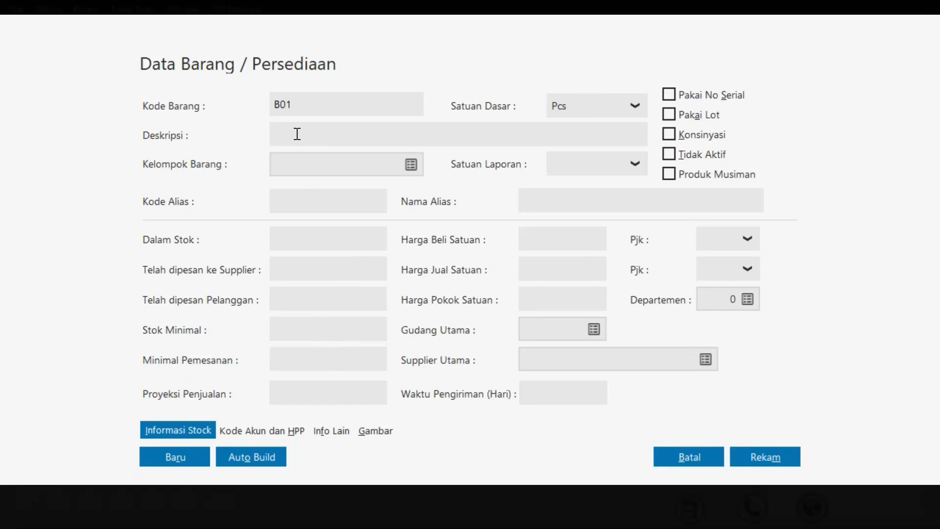
Step: Describe product B01 as Kipas Angin and save the record
click(297, 134)
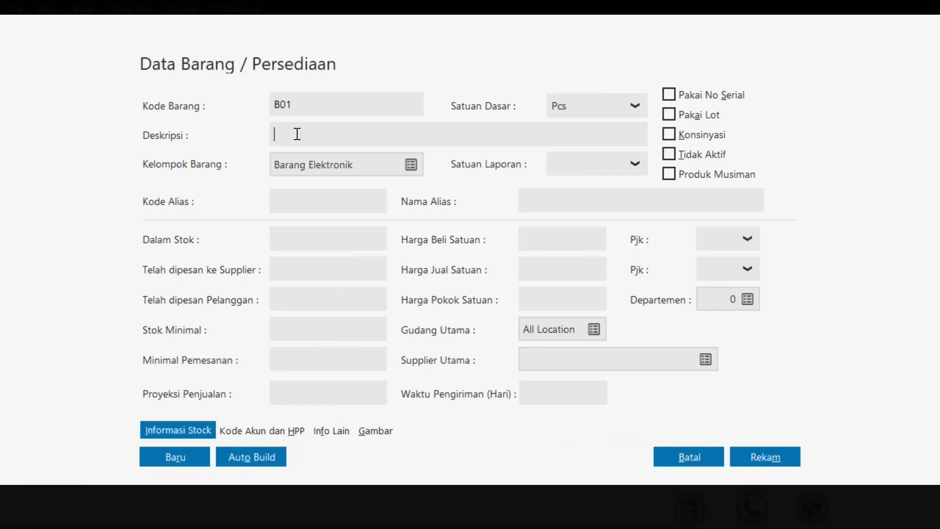
text(K)
key(BackSpace)
text(Kipas angin)
key(BackSpace)
key(BackSpace)
key(BackSpace)
key(BackSpace)
key(BackSpace)
key(BackSpace)
text(Angin)
click(776, 453)
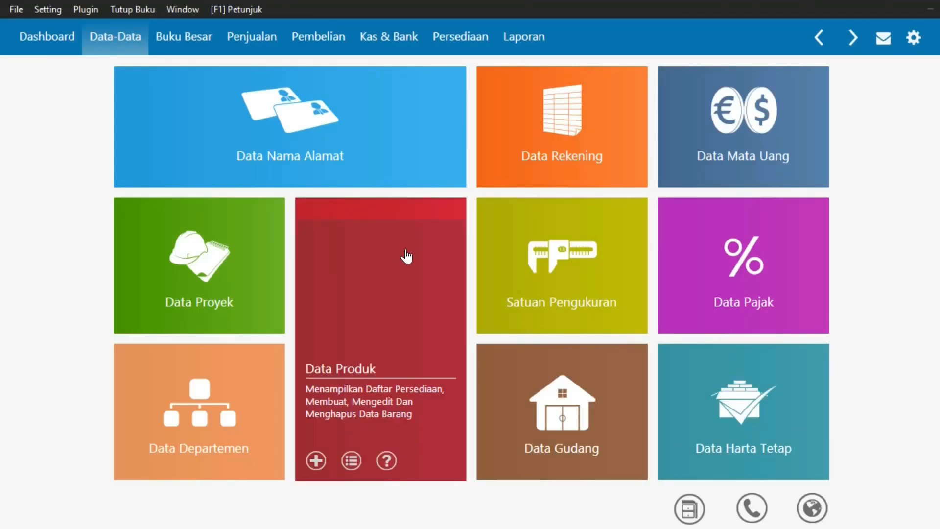
Step: Create and save product B02 with the description Rice Cooker in the Barang Elektronik group
click(316, 460)
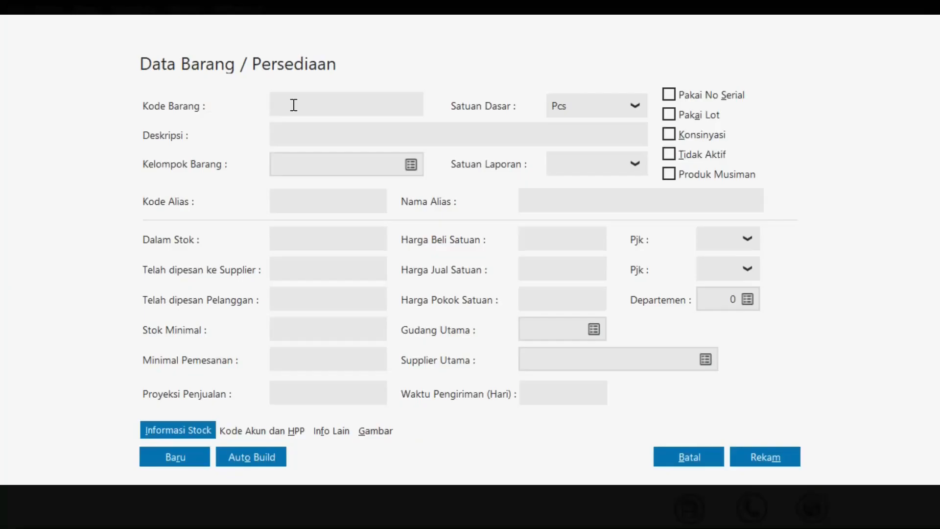
click(284, 137)
text(Rice Cooker)
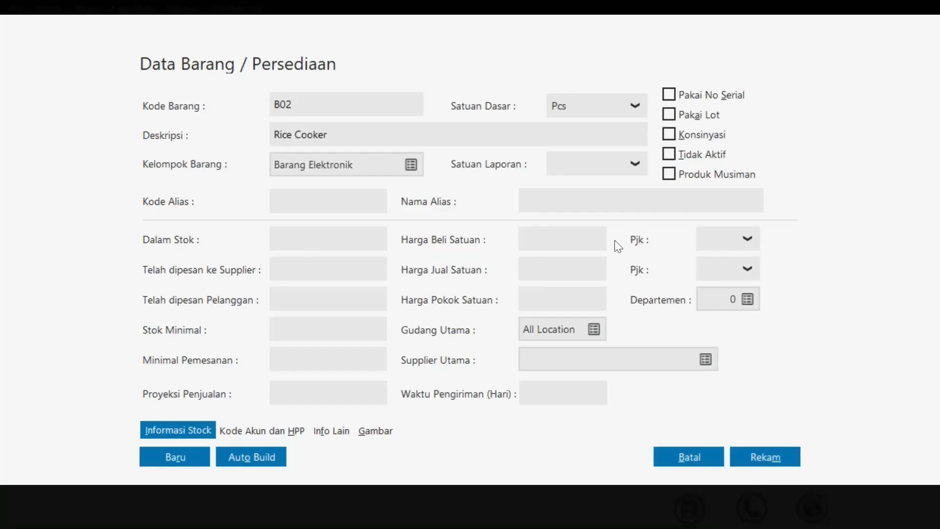
click(766, 456)
Step: Create and save product B03 with the description Radio FM/AM in the Barang Elektronik group
click(315, 460)
text(Radio FM/AM)
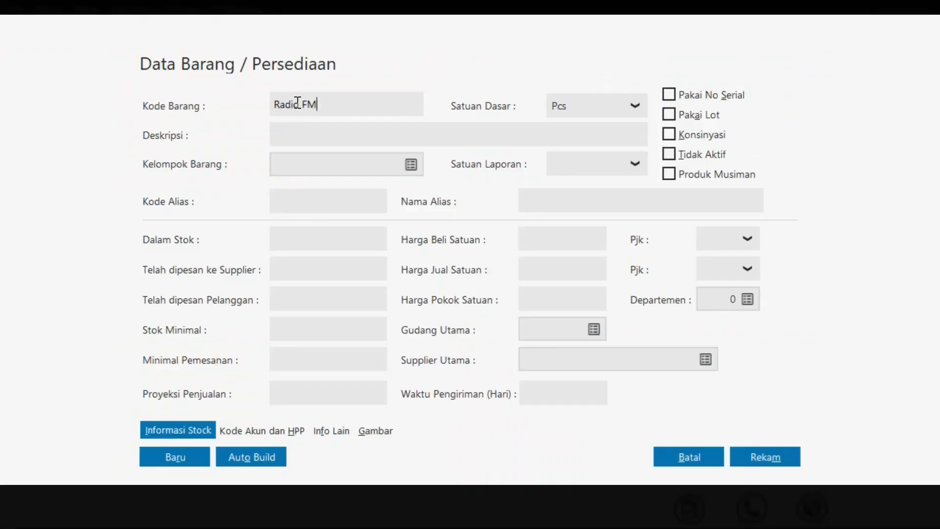
click(294, 137)
click(341, 104)
key(BackSpace)
key(BackSpace)
key(BackSpace)
key(BackSpace)
key(BackSpace)
key(BackSpace)
key(BackSpace)
key(BackSpace)
key(BackSpace)
key(BackSpace)
key(BackSpace)
text(B03)
click(315, 134)
text(Radio FM/AM)
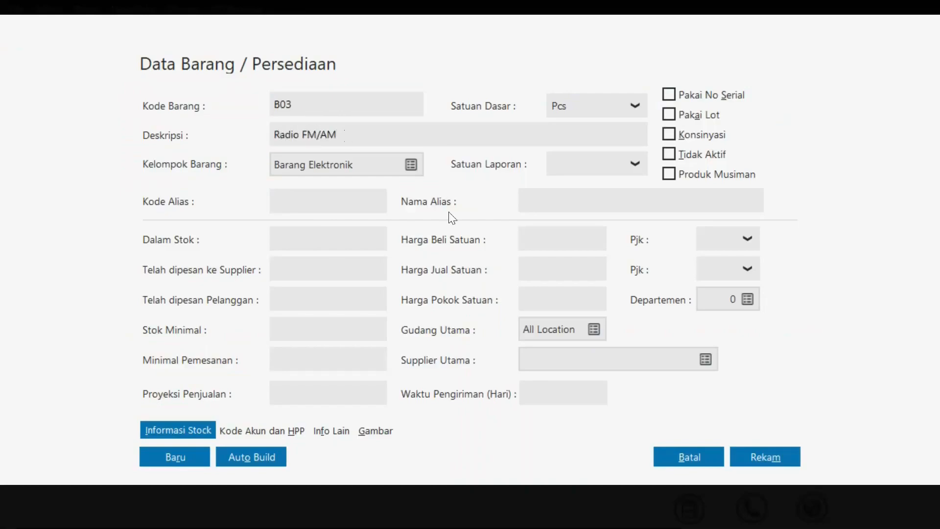
click(765, 457)
Step: Create and save product B04 with the description TV 20" in the Barang Elektronik group
click(316, 460)
text(B04)
click(315, 135)
text(TV 20")
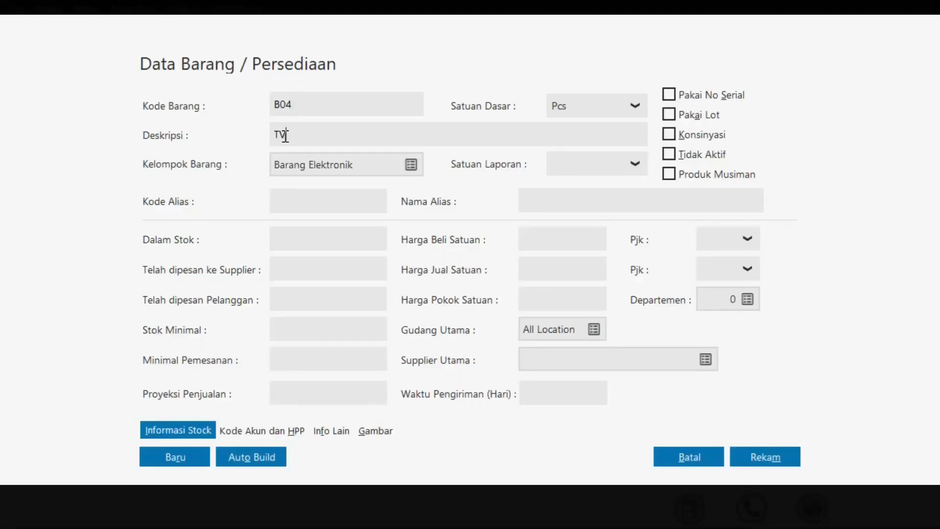
click(765, 457)
Step: Create and save product B05 with the description TV 14"
click(316, 461)
text(B05)
click(315, 134)
text(TV 14")
click(765, 457)
Step: Create and save product B06 with the description Mesin Cuci
click(316, 460)
text(B06)
click(296, 134)
text(Mesin Cuci)
click(745, 455)
Step: Create and save product B07 with the description Kulkas
click(310, 460)
text(B07)
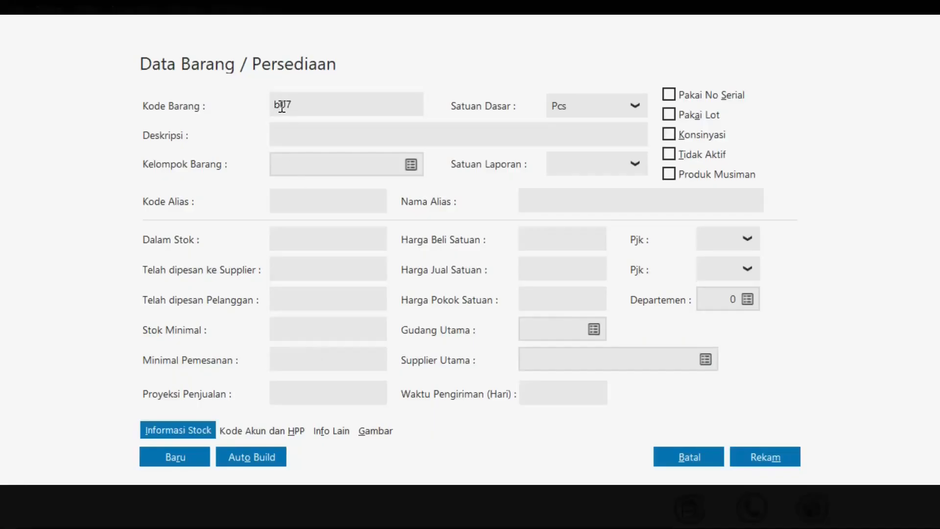
click(285, 134)
text(Kulkas)
click(757, 458)
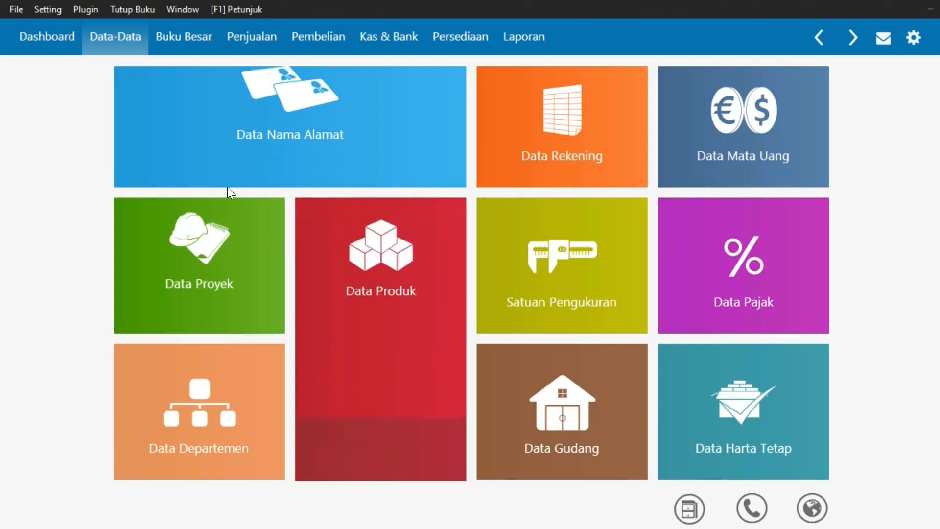
Step: Start a new opening inventory balance entry for product B01 Kipas Angin in the Head Quarter warehouse
click(55, 10)
mouse_move(93, 69)
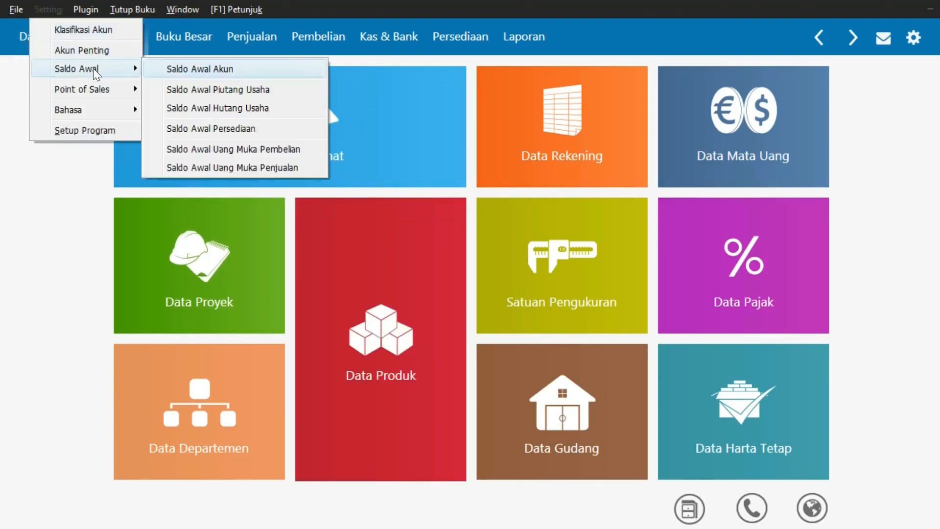
click(190, 129)
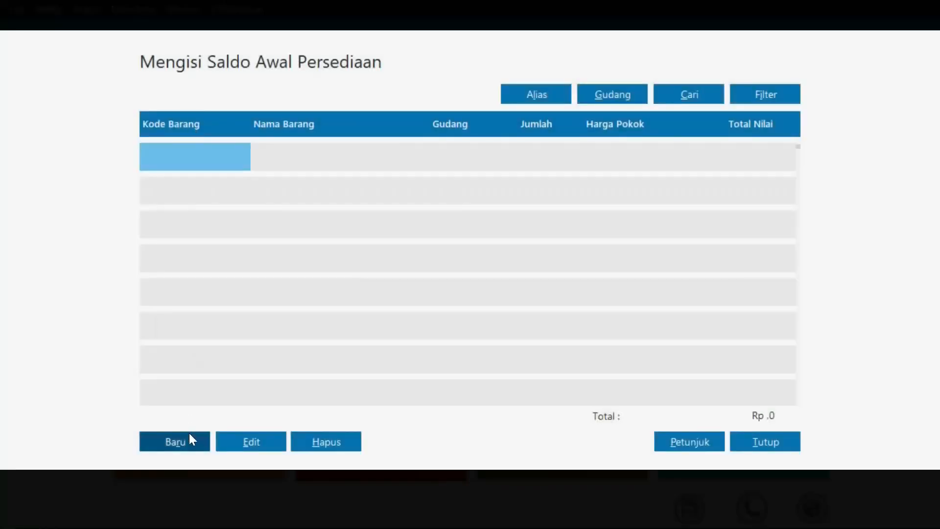
click(190, 437)
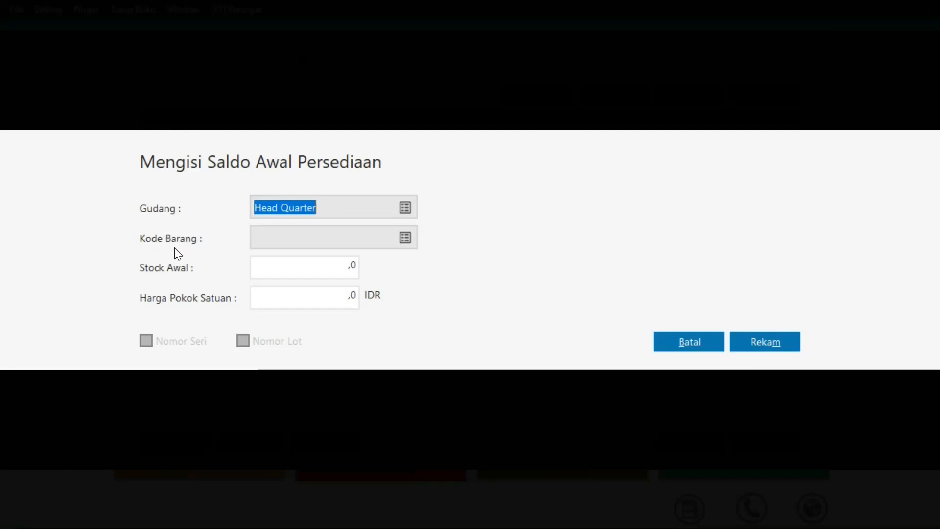
click(405, 238)
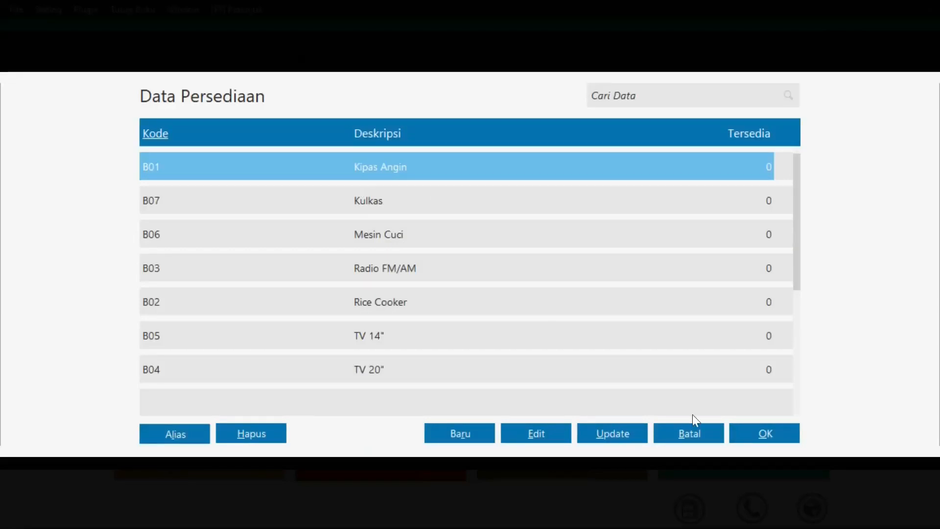
click(749, 433)
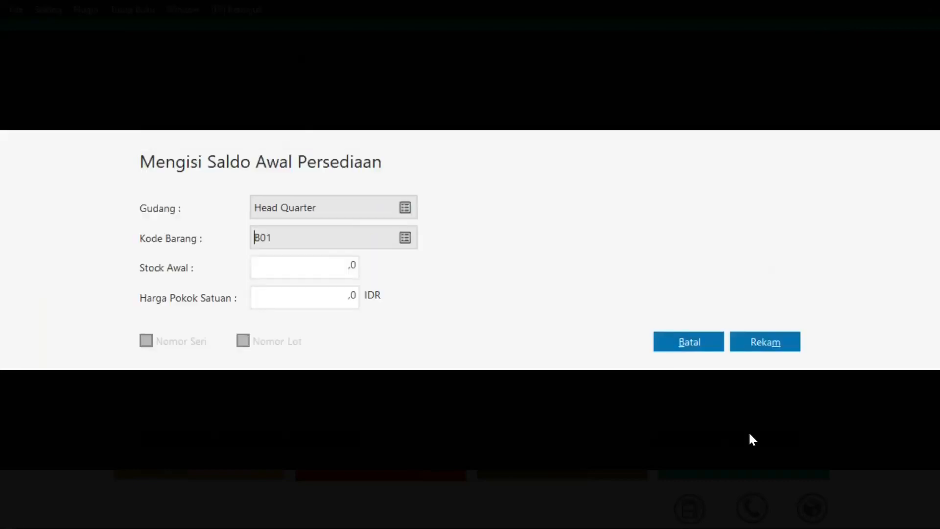
Step: Set B01's opening stock to 5 and its unit cost to 75,000 IDR, and save the entry
click(354, 267)
text(5)
click(353, 299)
text(75000)
click(765, 341)
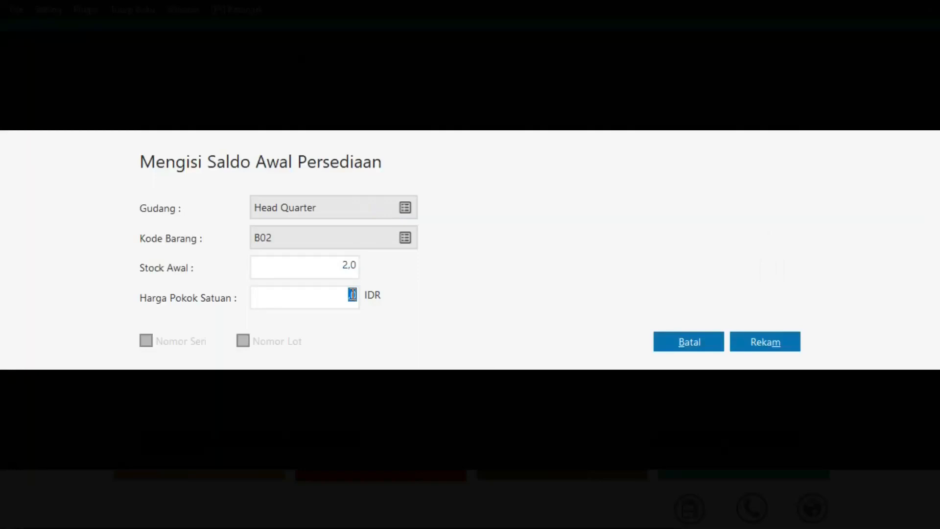
Step: Set the unit cost in B02's opening inventory entry to 125,000 IDR and save it
text(1250000)
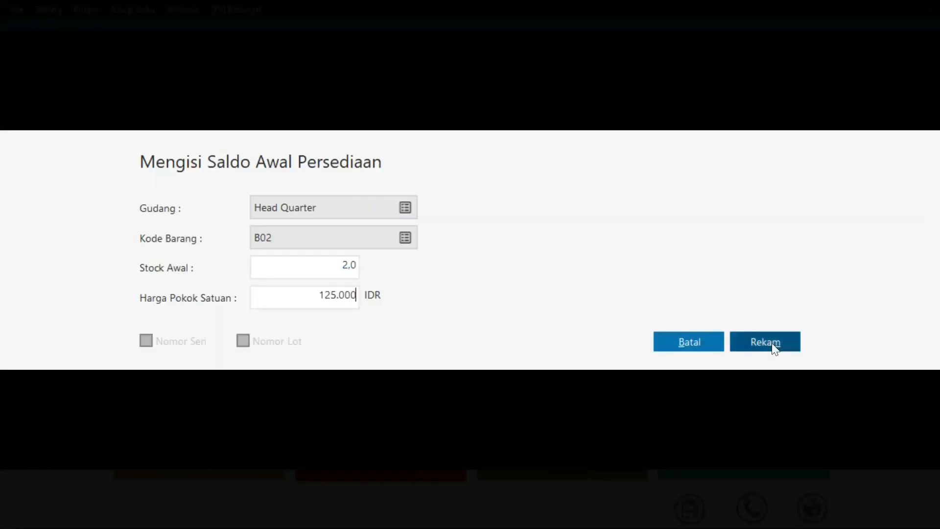
click(770, 343)
Step: Record an opening inventory balance for product B03 with a stock of 7 and a unit cost of 35,000 IDR
click(195, 442)
double_click(357, 268)
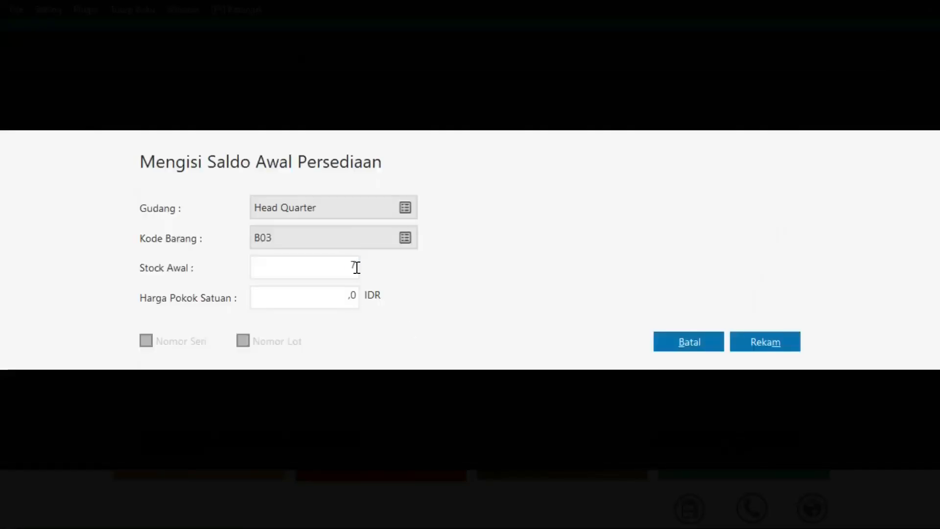
text(7)
click(352, 299)
text(350000)
key(Return)
Step: Record an opening inventory balance for product B04 with a stock of 4 and a unit cost of 825,000 IDR
click(182, 443)
double_click(370, 369)
text(4)
key(Tab)
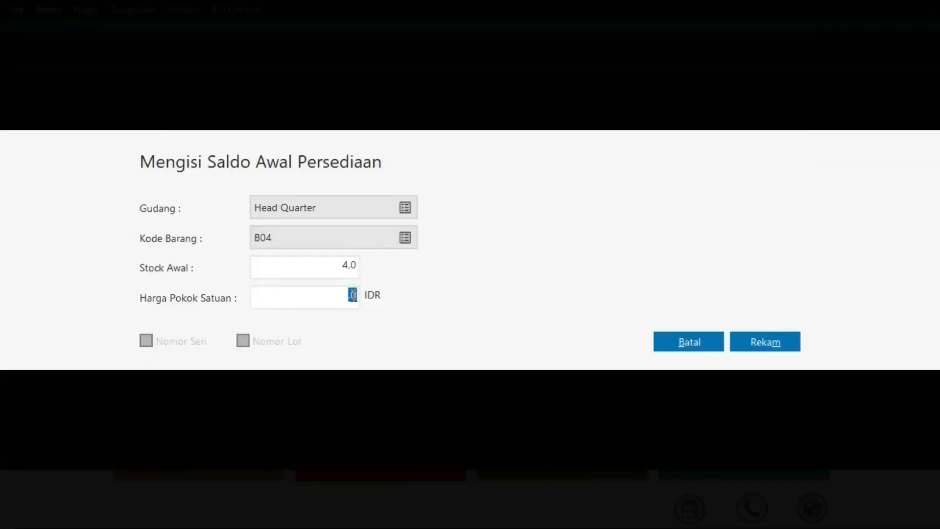
text(625000)
click(778, 342)
Step: Record an opening inventory balance for product B05 with a stock of 8 and a unit cost of 315,000 IDR
click(195, 442)
double_click(277, 337)
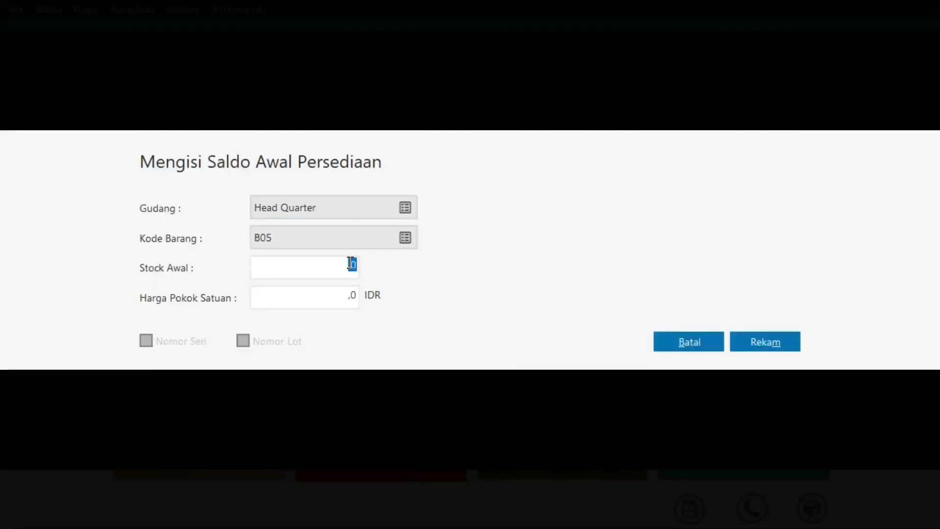
key(Tab)
text(315000)
key(Return)
Step: Record an opening inventory balance for product B06 with a stock of 4 and a unit cost of 375,000 IDR
click(405, 237)
key(Down)
key(Down)
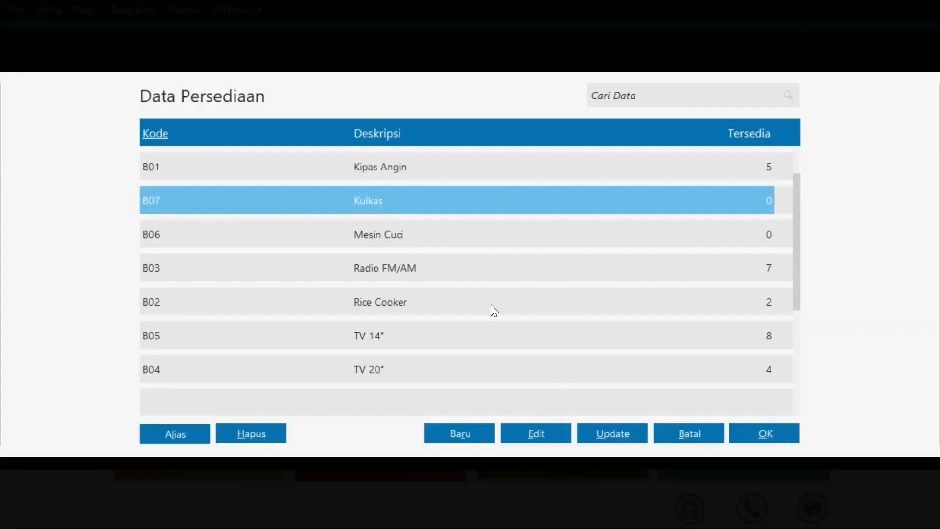
click(754, 433)
text(4375000)
key(BackSpace)
key(BackSpace)
key(BackSpace)
key(BackSpace)
key(BackSpace)
key(BackSpace)
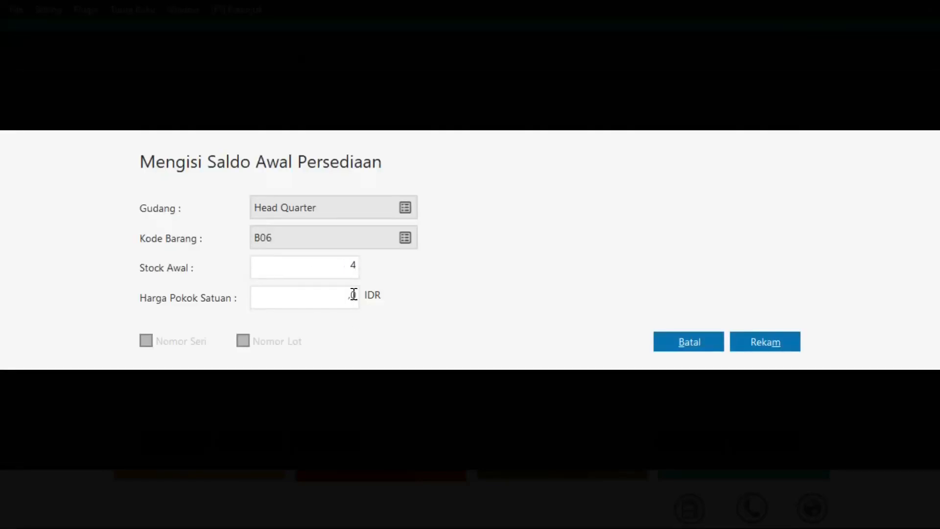
text(375000)
drag(357, 295, 349, 265)
click(789, 344)
Step: Record an opening inventory balance for product B07 with a stock of 5 and a unit cost of 1,125,000 IDR
click(405, 237)
double_click(396, 201)
text(5)
key(Tab)
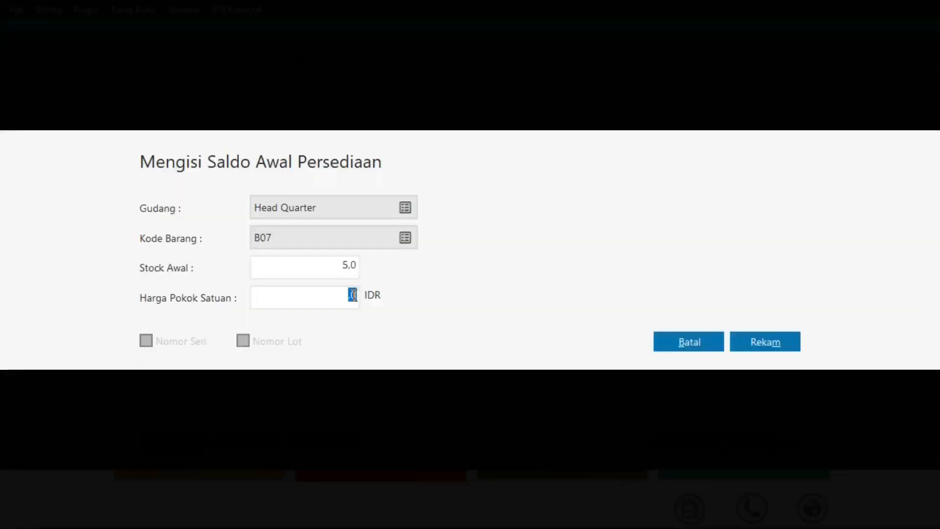
text(1125000)
click(758, 343)
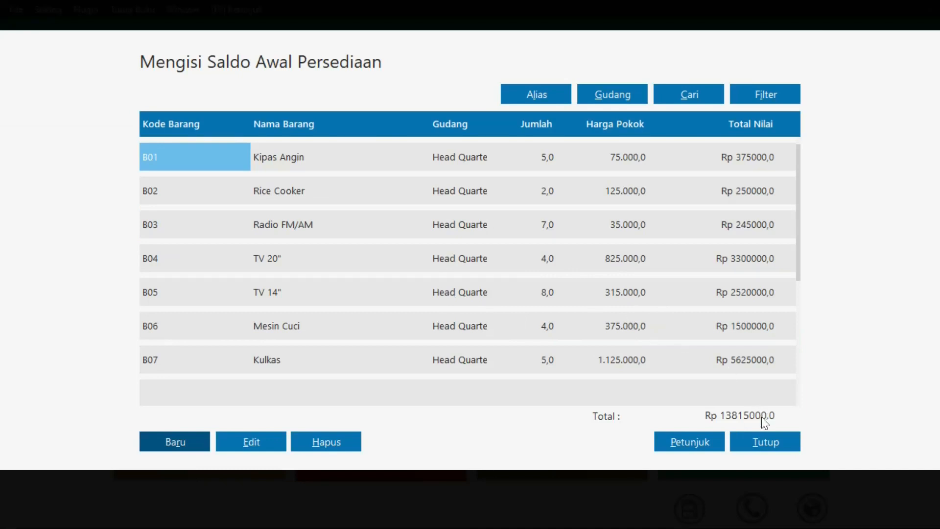
Step: Close the opening inventory list without recalculating the ending stock balances, and close the company data to return to the main menu
click(770, 436)
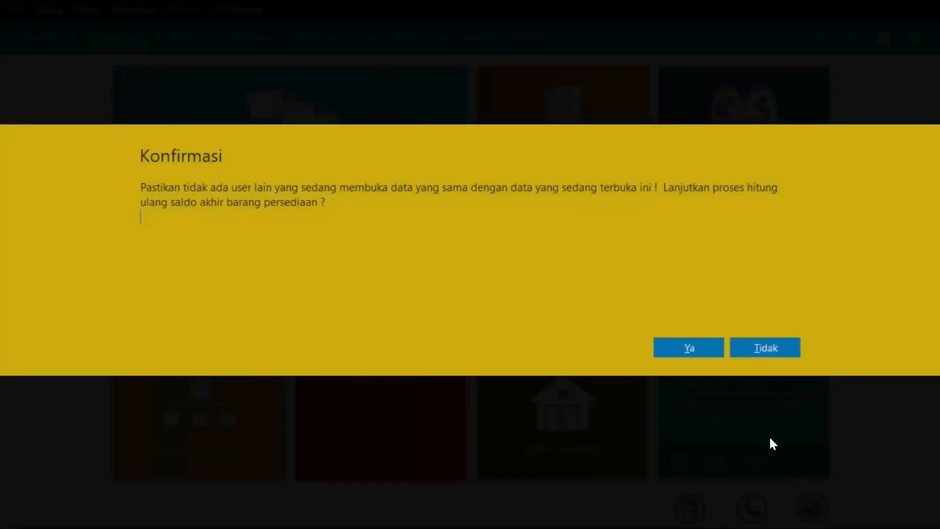
click(773, 347)
mouse_move(251, 172)
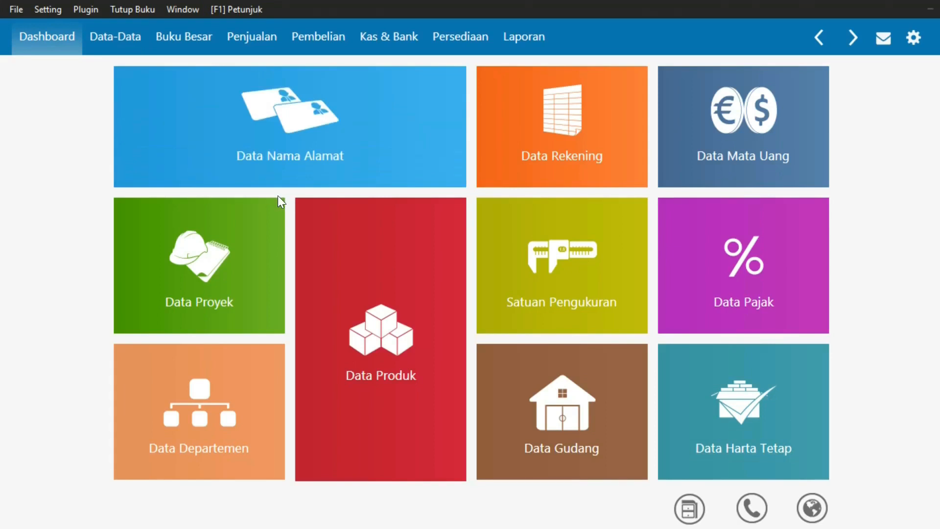
click(18, 8)
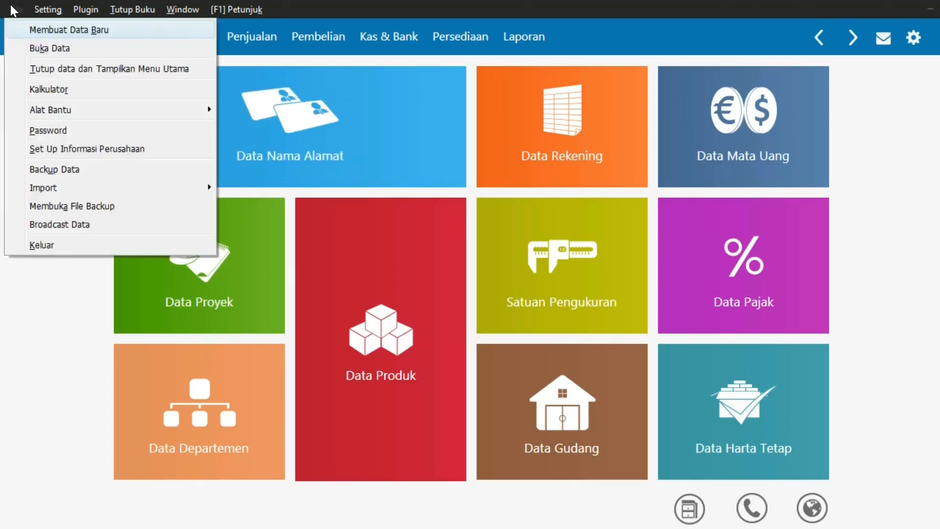
click(53, 72)
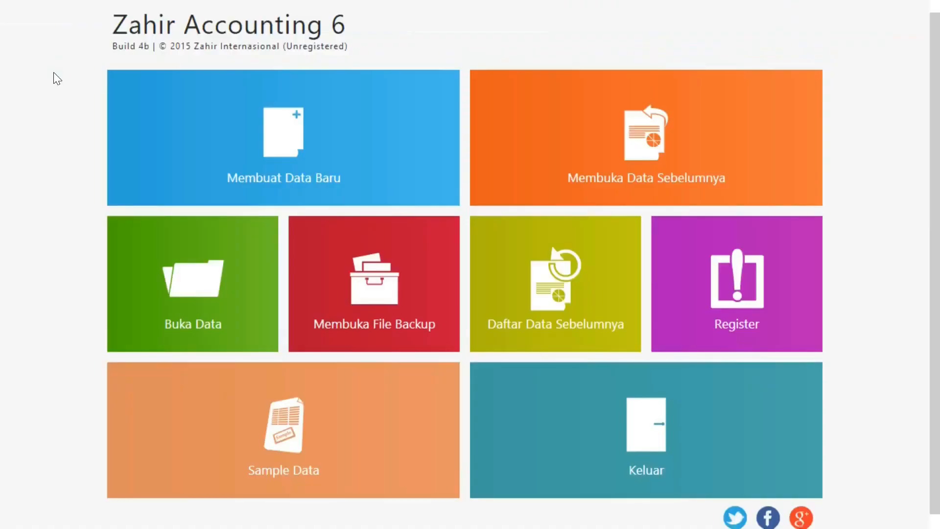